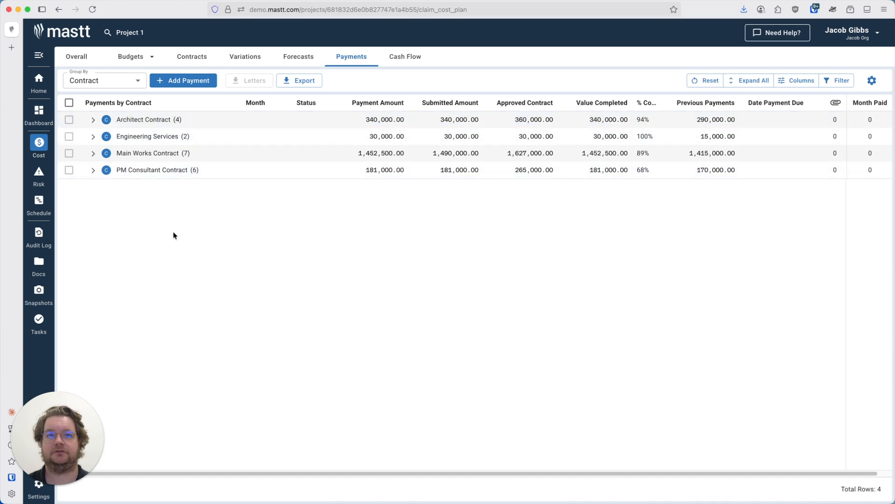
View the payments grouped by Month Paid, Month, Status and None, and return to grouping by Contract.
{"action": "left_click", "coordinate": [123, 84]}
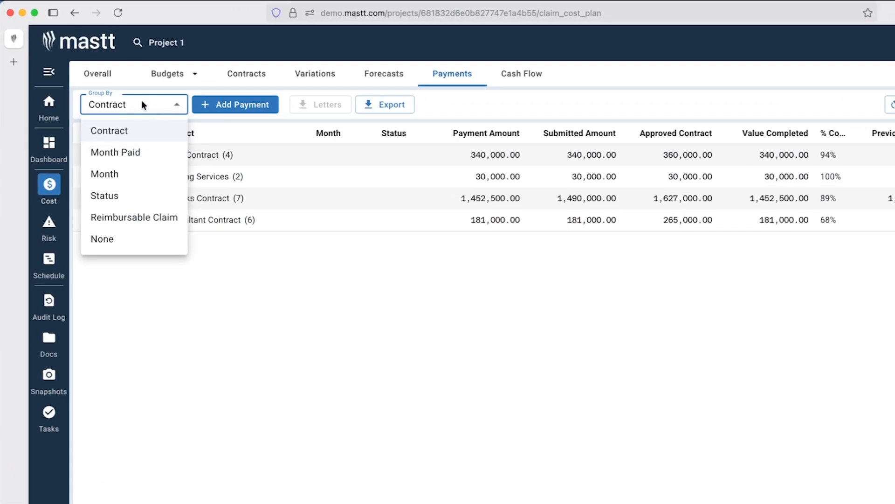
{"action": "left_click", "coordinate": [136, 156]}
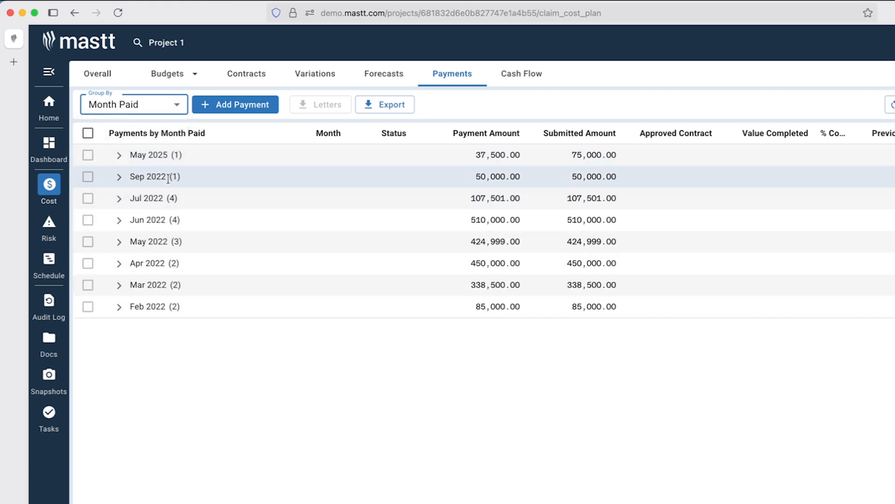
{"action": "left_click", "coordinate": [144, 105]}
{"action": "left_click", "coordinate": [150, 176]}
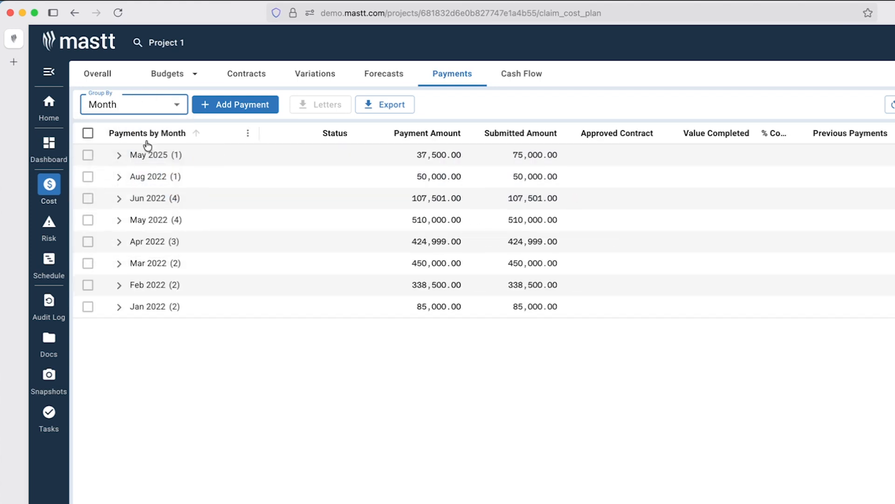
{"action": "left_click", "coordinate": [144, 104]}
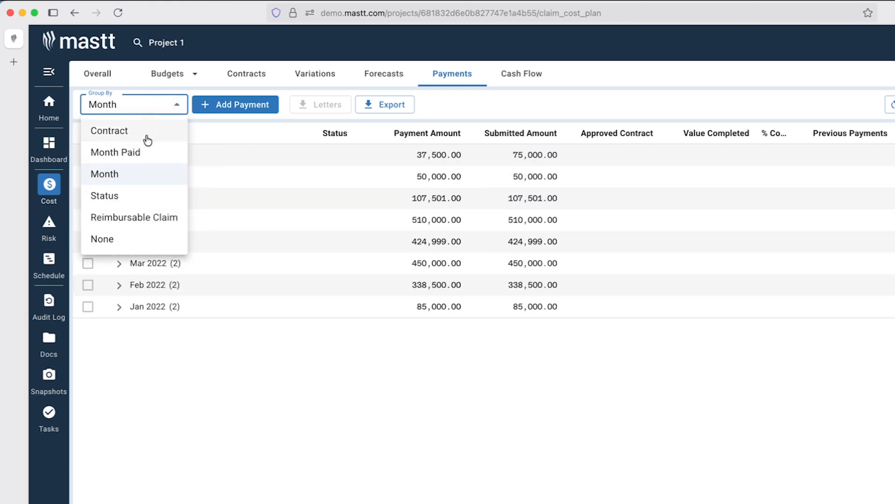
{"action": "left_click", "coordinate": [136, 194]}
{"action": "left_click", "coordinate": [162, 102]}
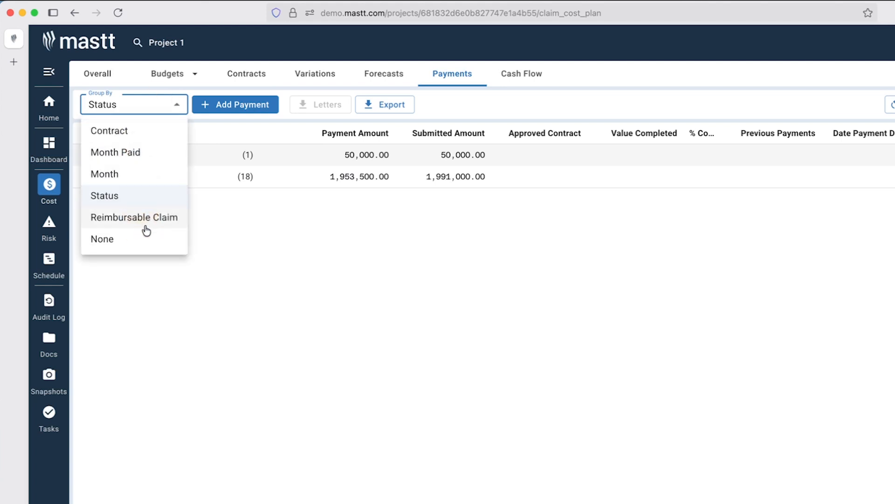
{"action": "left_click", "coordinate": [136, 240]}
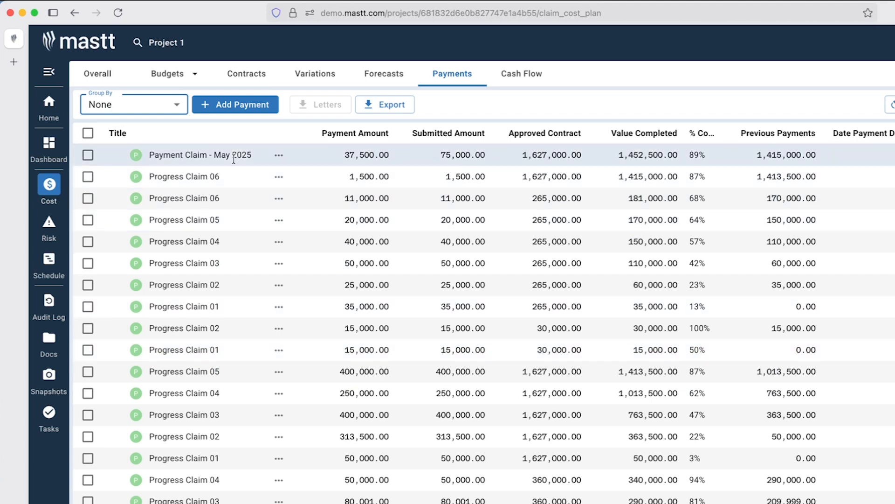
{"action": "left_click", "coordinate": [149, 106]}
{"action": "left_click", "coordinate": [143, 130]}
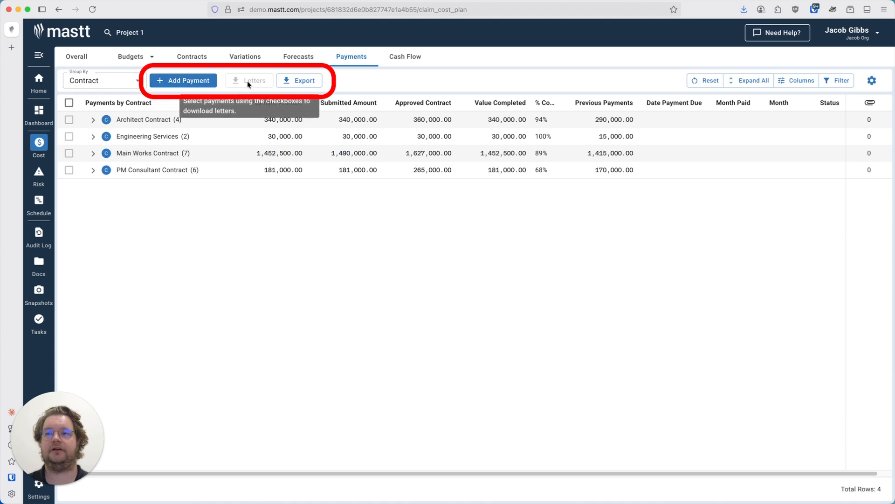
Check the export options for the payments table and reset the table to its default layout.
{"action": "left_click", "coordinate": [306, 82]}
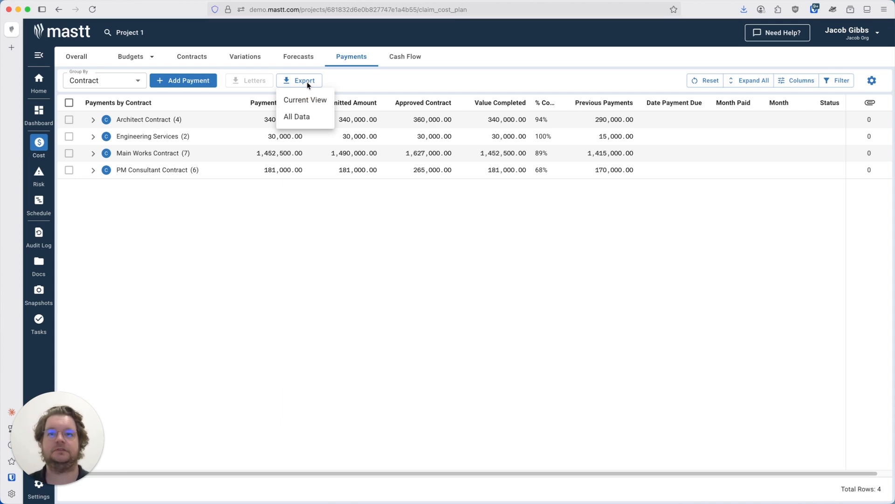
{"action": "left_click", "coordinate": [714, 83]}
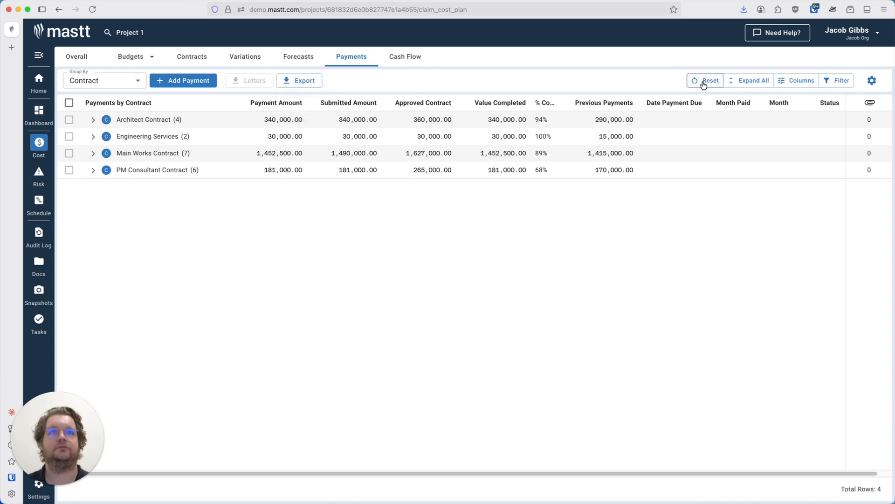
{"action": "left_click", "coordinate": [715, 83]}
Look over the expanded contract groups, the list of available columns and the table's display settings.
{"action": "left_click", "coordinate": [746, 87]}
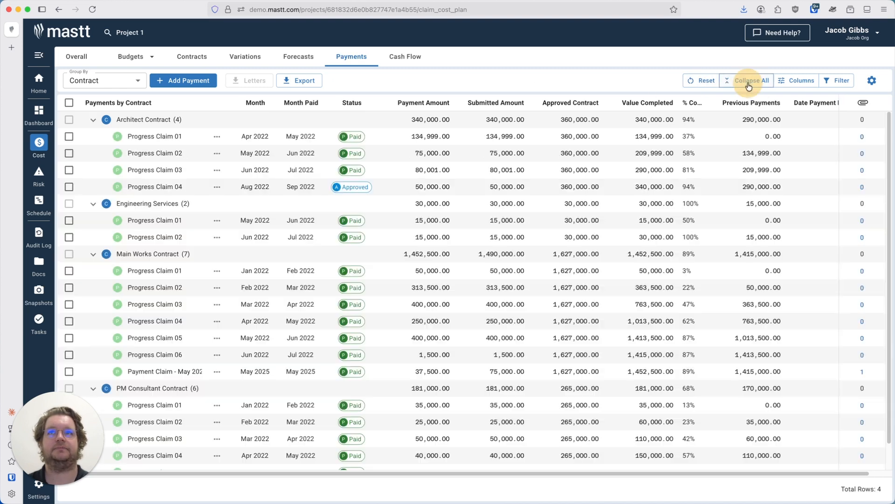
{"action": "left_click", "coordinate": [756, 85]}
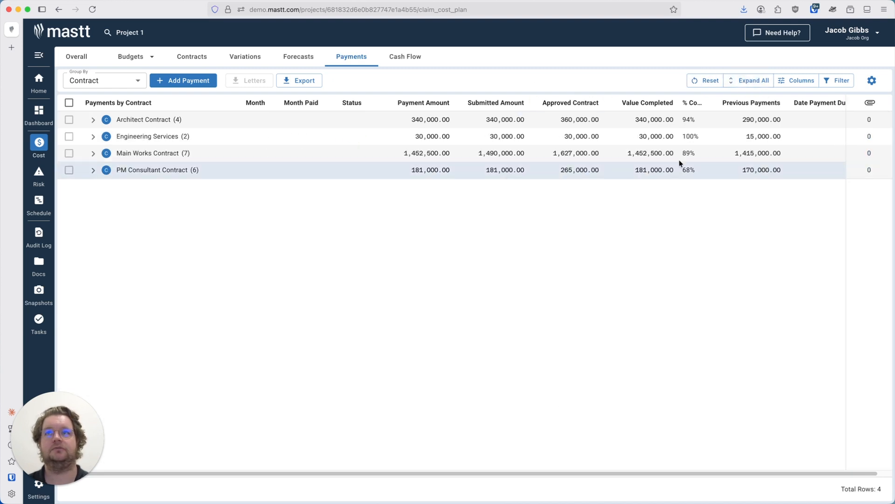
{"action": "left_click", "coordinate": [809, 87]}
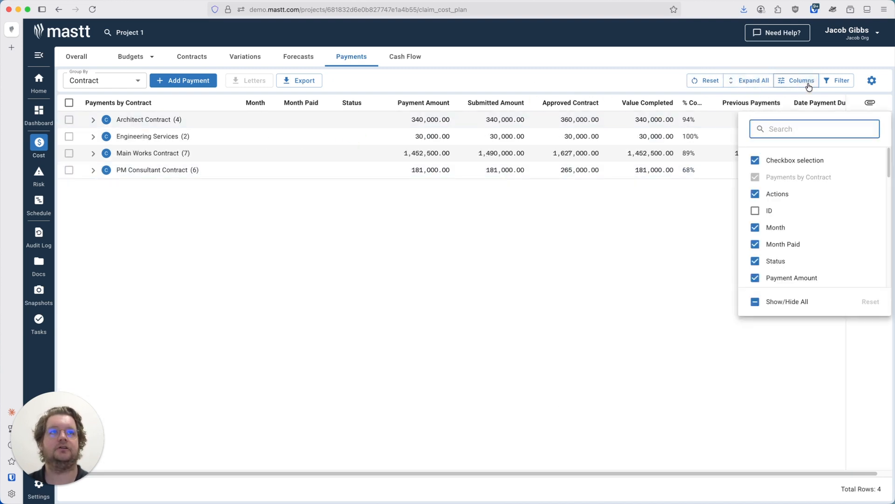
{"action": "left_click", "coordinate": [872, 82]}
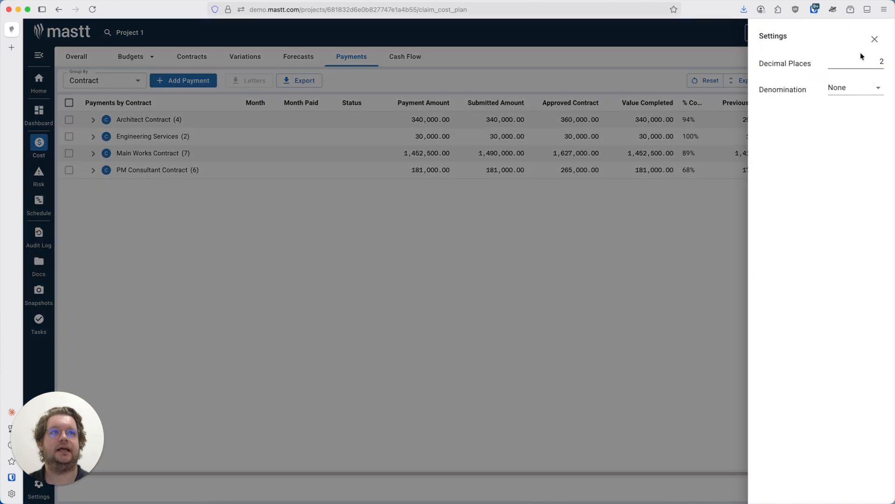
{"action": "left_click", "coordinate": [876, 40]}
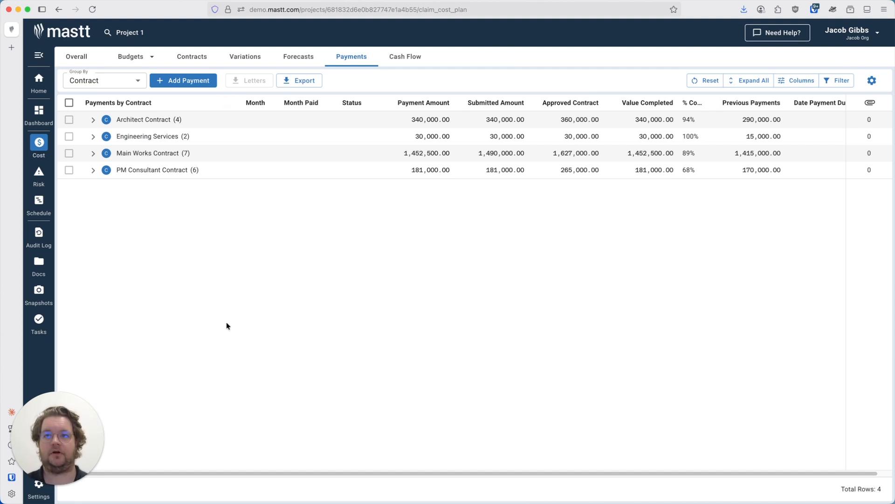
Start a new payment, autofill it from the May 2025 payment claim PDF, and review the filled amounts and attachment.
{"action": "left_click", "coordinate": [195, 80]}
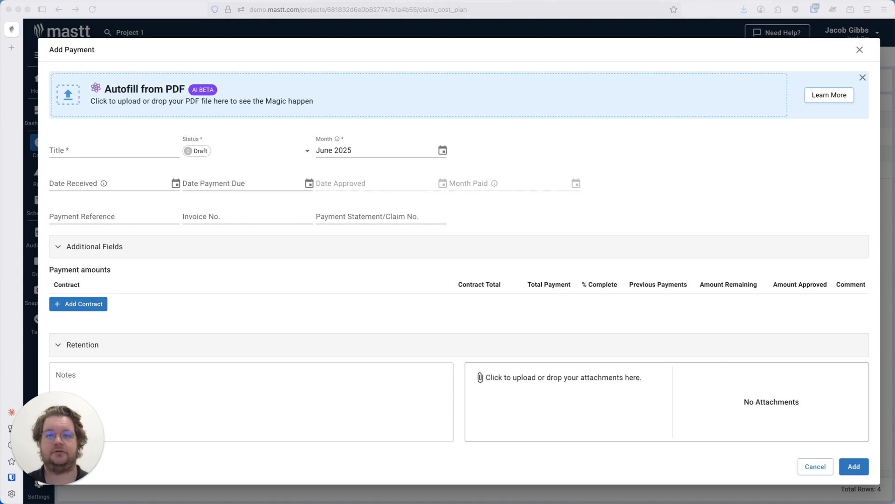
{"action": "left_click_drag", "start_coordinate": [421, 364], "coordinate": [325, 83]}
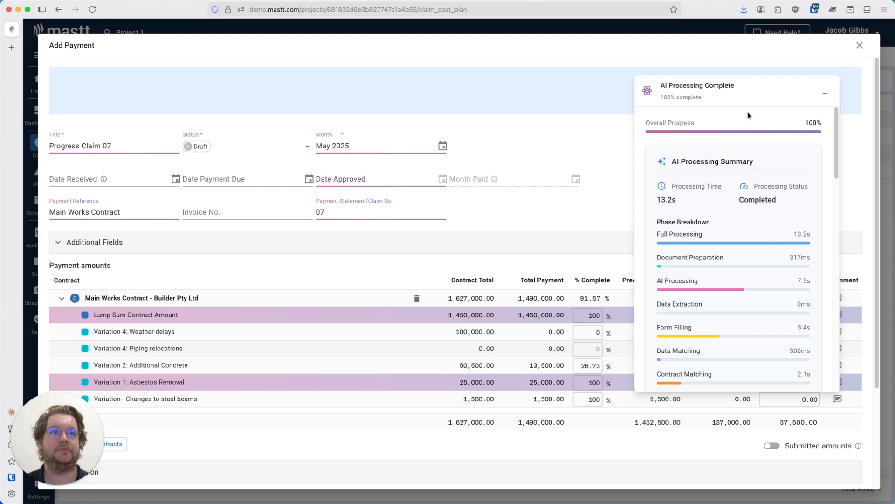
{"action": "left_click", "coordinate": [820, 94]}
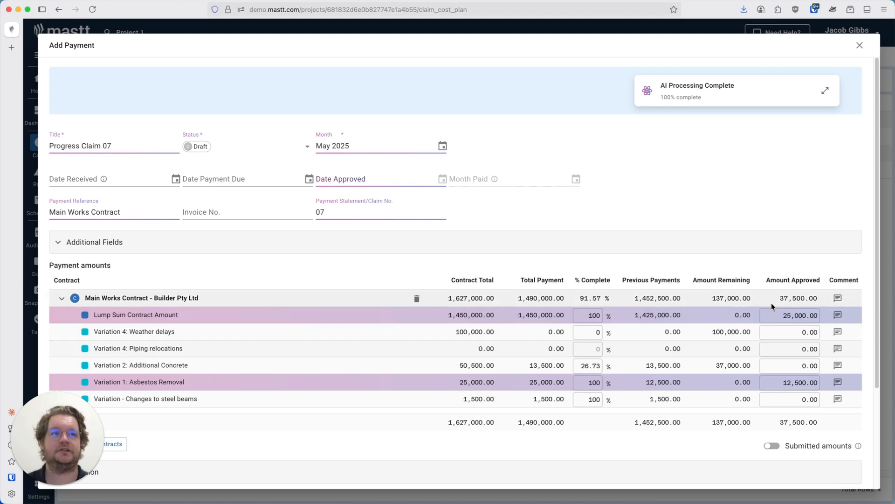
{"action": "scroll", "coordinate": [425, 385], "scroll_direction": "down", "scroll_amount": 1}
{"action": "scroll", "coordinate": [425, 385], "scroll_direction": "down", "scroll_amount": 2}
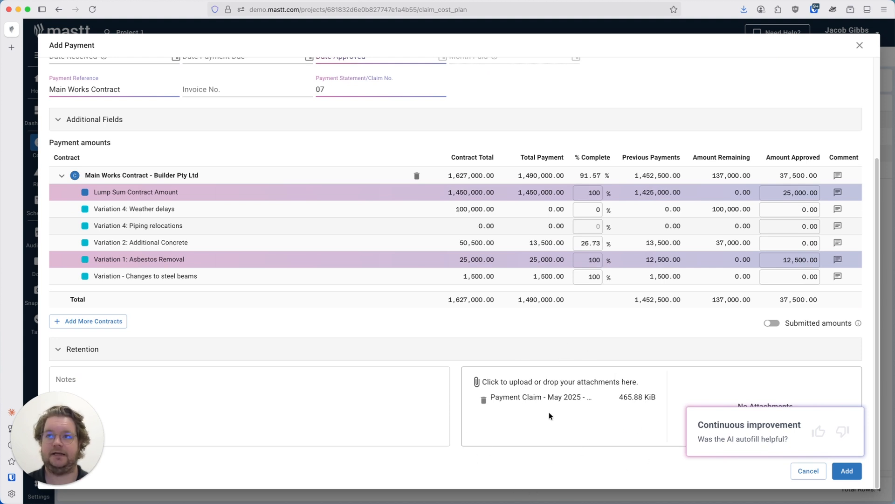
{"action": "scroll", "coordinate": [549, 414], "scroll_direction": "up", "scroll_amount": 3}
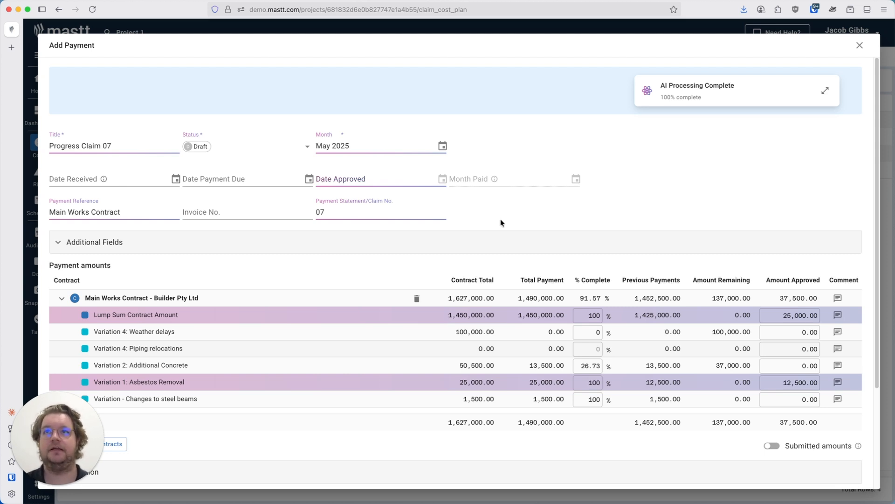
Change the new payment's status through Submitted and Approved to Paid.
{"action": "left_click", "coordinate": [229, 153]}
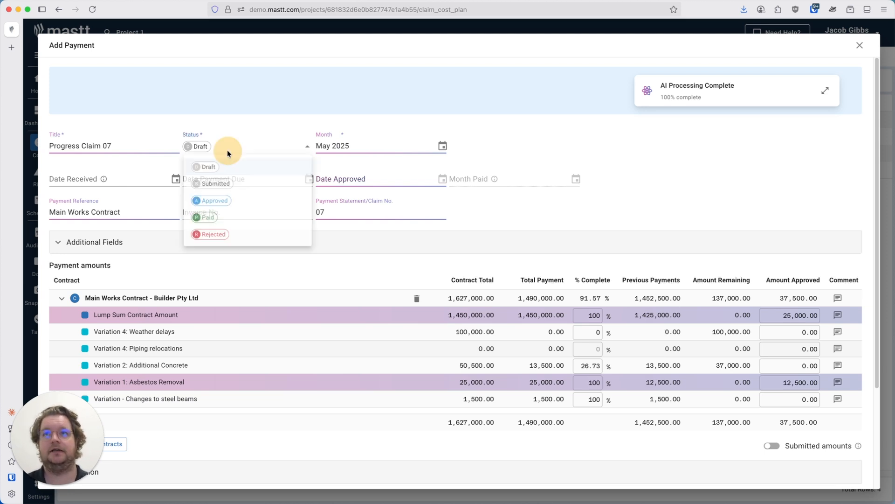
{"action": "left_click", "coordinate": [243, 187]}
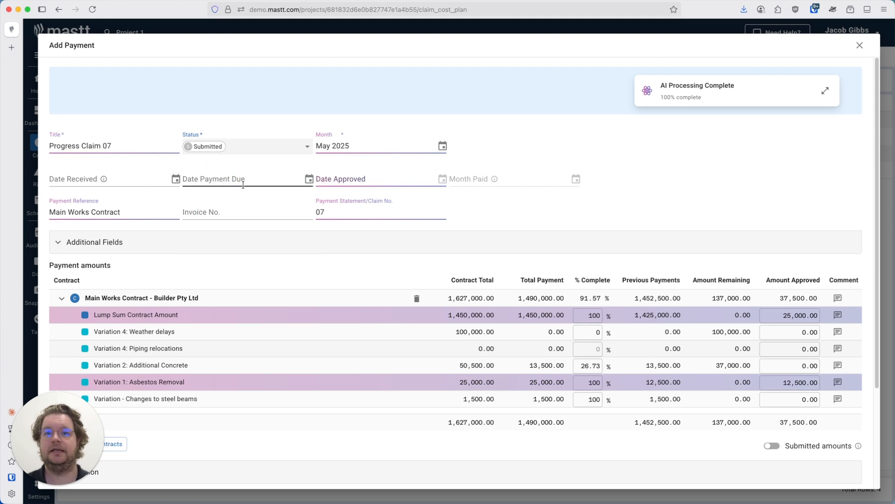
{"action": "left_click", "coordinate": [267, 150]}
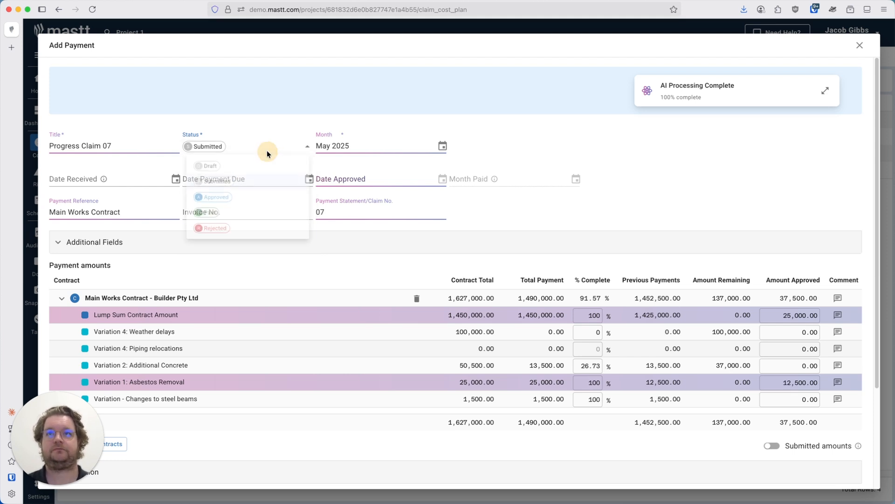
{"action": "left_click", "coordinate": [257, 208]}
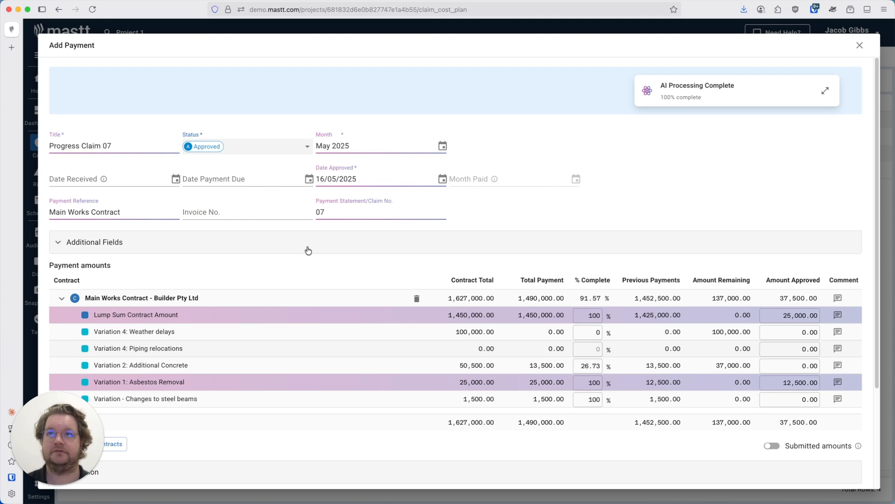
{"action": "left_click", "coordinate": [252, 145]}
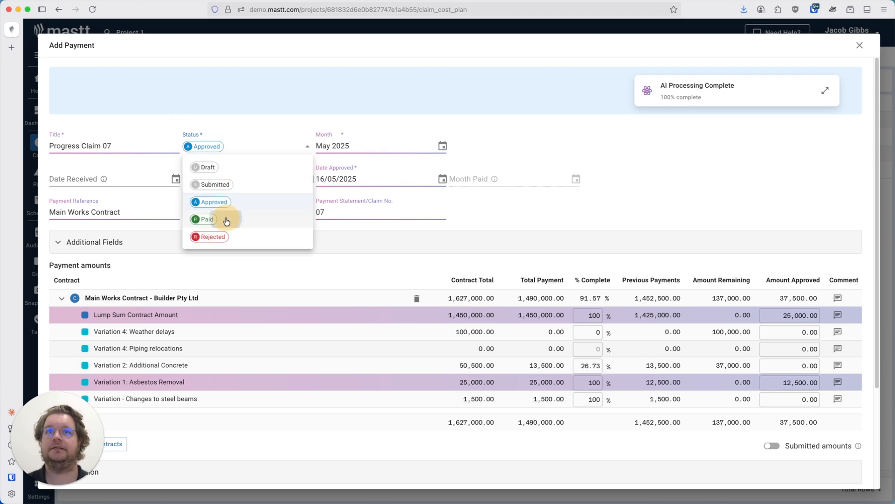
{"action": "left_click", "coordinate": [227, 221]}
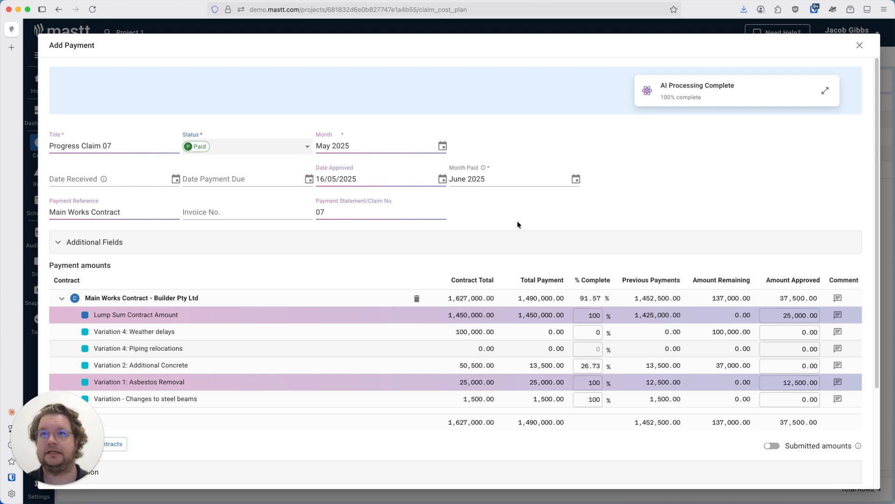
{"action": "left_click", "coordinate": [239, 144]}
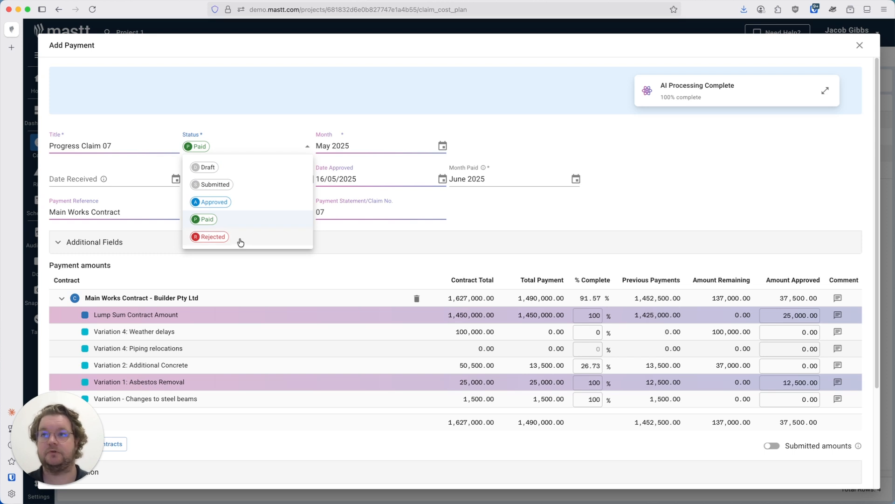
{"action": "left_click", "coordinate": [516, 217]}
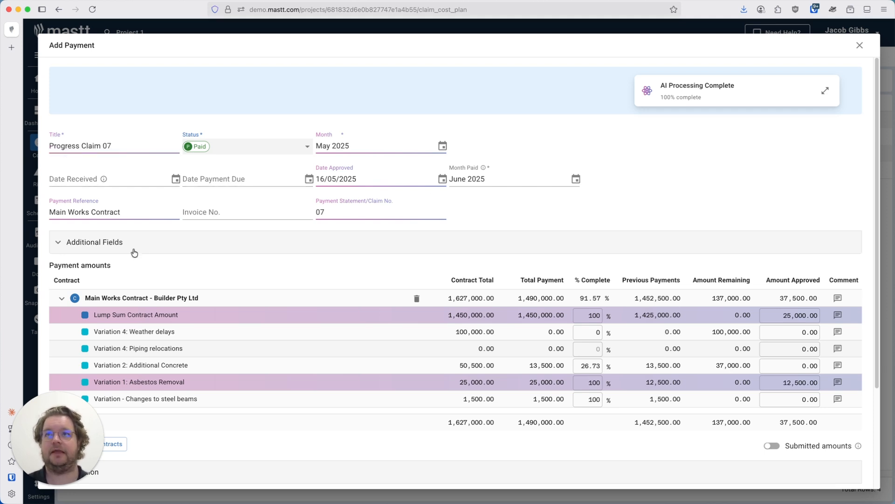
Look over the payment's additional fields and add the Progress Claim 07 payment to the project.
{"action": "left_click", "coordinate": [135, 251]}
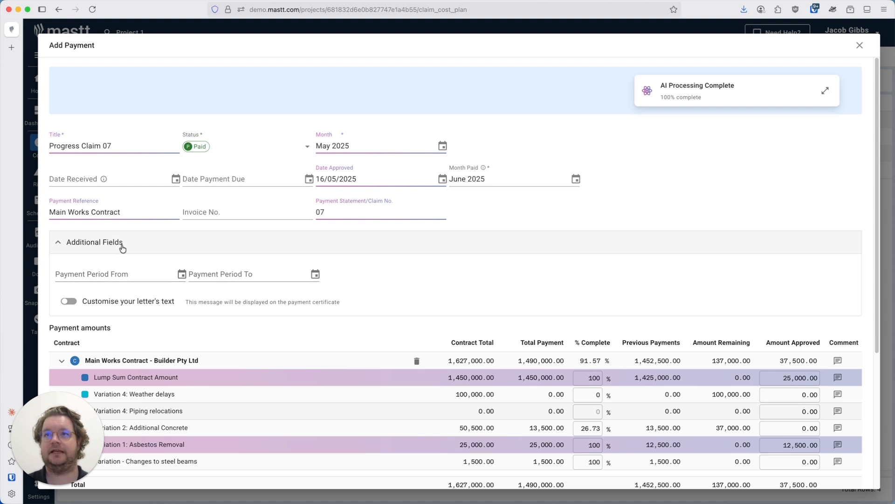
{"action": "mouse_move", "coordinate": [336, 149]}
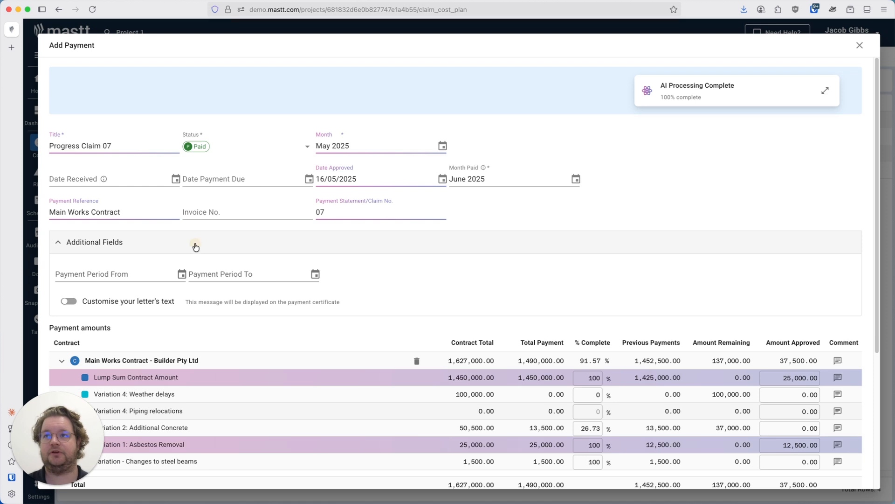
{"action": "left_click", "coordinate": [242, 250]}
{"action": "scroll", "coordinate": [390, 390], "scroll_direction": "down", "scroll_amount": 3}
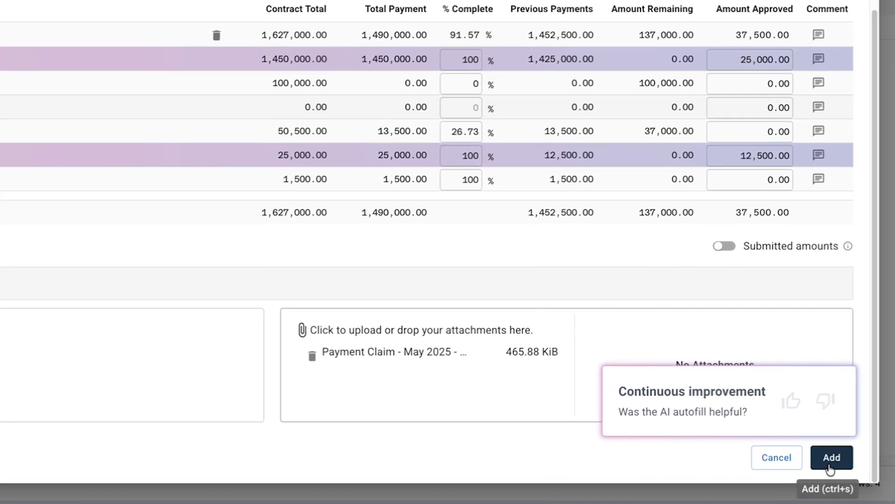
{"action": "left_click", "coordinate": [830, 466]}
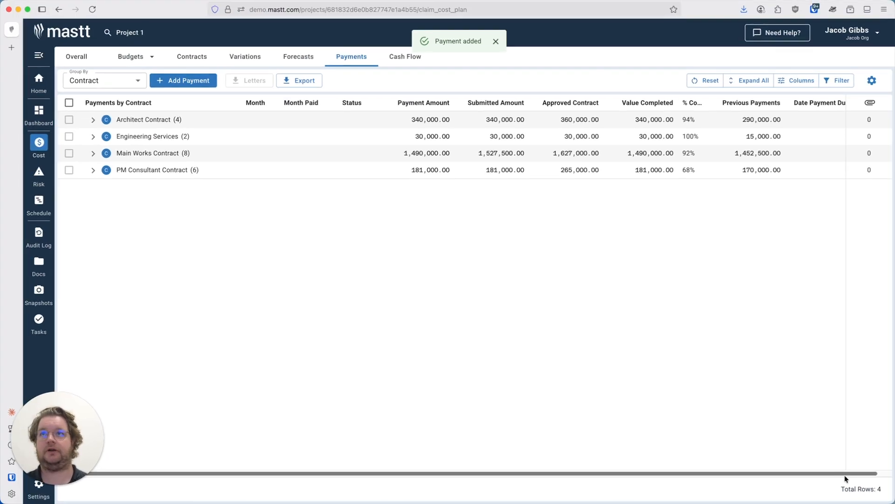
Group the payments by Month Paid and expand the Jun 2025 group.
{"action": "left_click", "coordinate": [100, 80]}
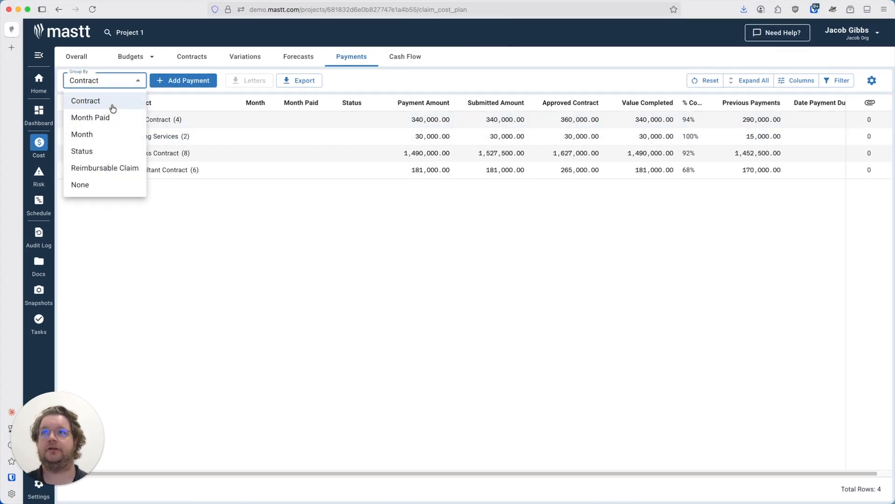
{"action": "left_click", "coordinate": [110, 118]}
{"action": "left_click", "coordinate": [94, 120]}
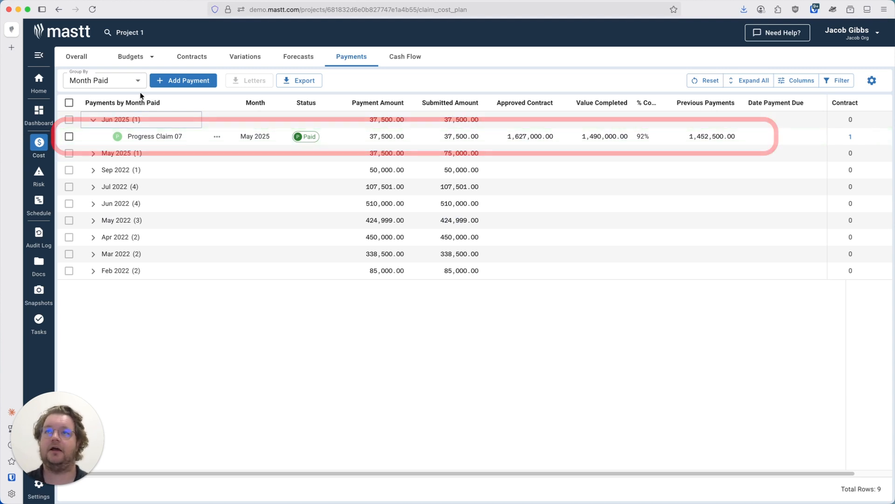
Start another new payment and look over its title field, month choices and additional fields.
{"action": "left_click", "coordinate": [185, 82]}
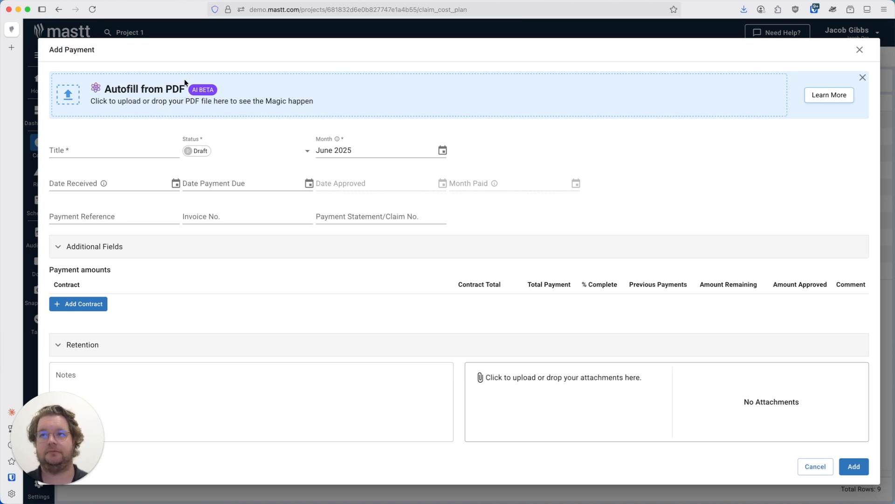
{"action": "left_click", "coordinate": [96, 150]}
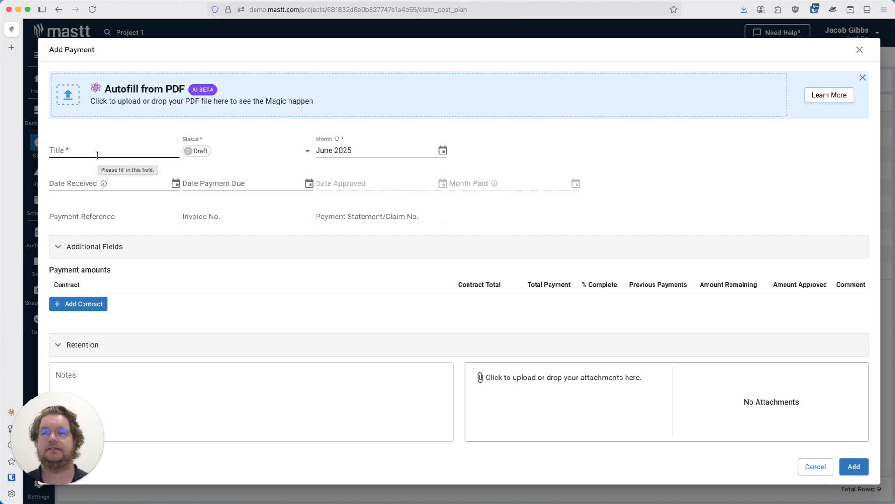
{"action": "left_click", "coordinate": [97, 149]}
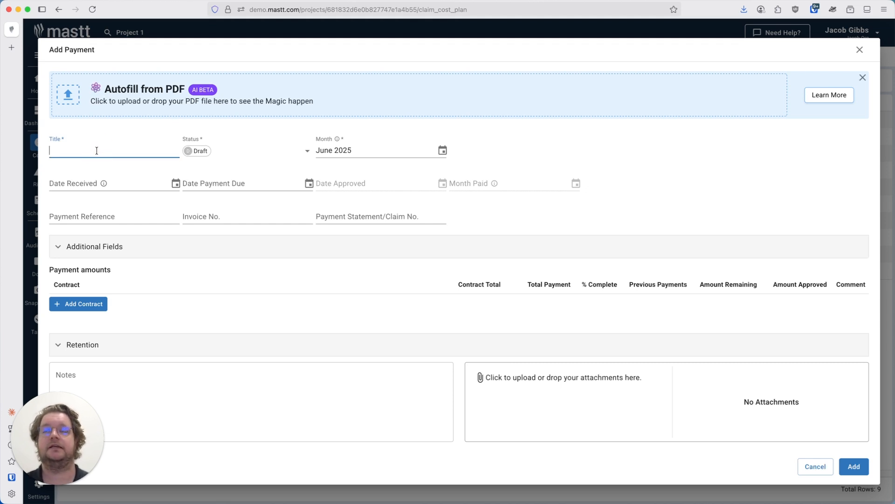
{"action": "left_click", "coordinate": [443, 151]}
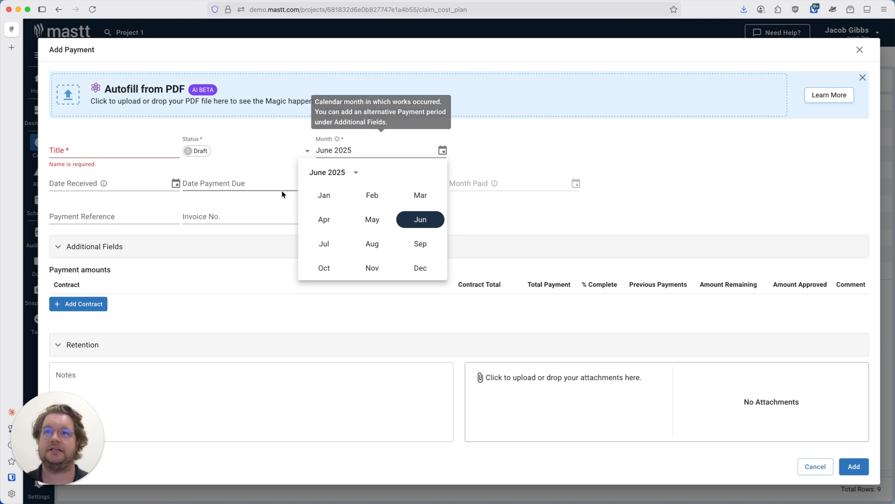
{"action": "left_click", "coordinate": [176, 252]}
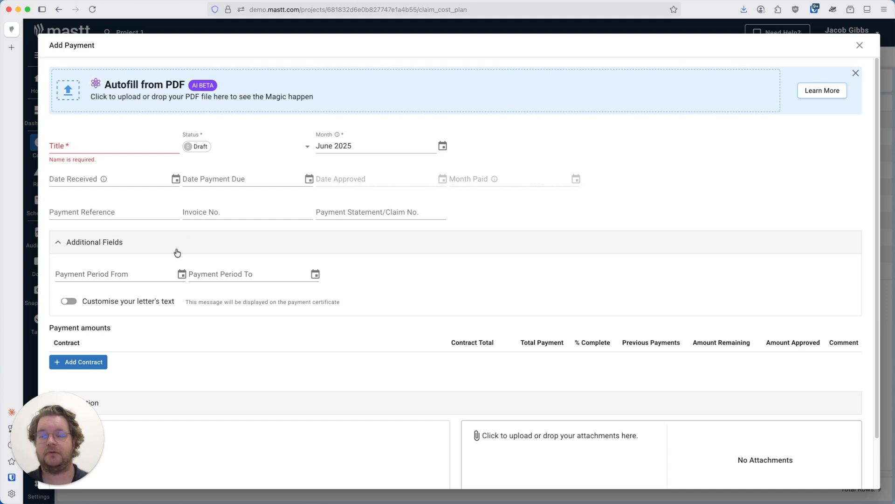
{"action": "left_click", "coordinate": [141, 247]}
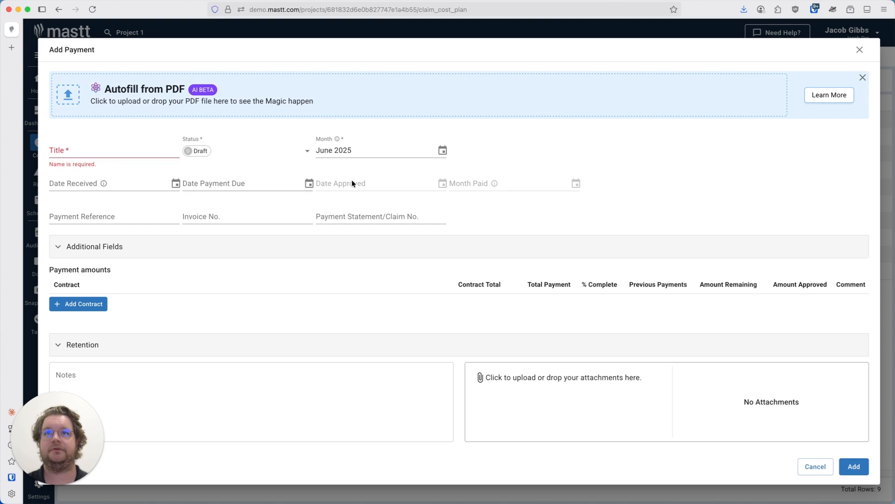
Change the new payment's status to Approved and then Paid, and look over the payment reference, invoice and claim number fields.
{"action": "left_click", "coordinate": [255, 149]}
{"action": "left_click", "coordinate": [241, 205]}
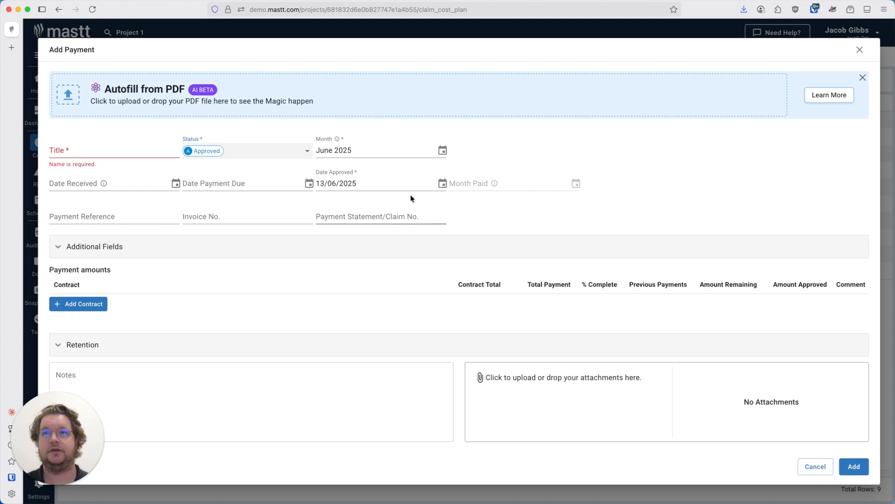
{"action": "left_click", "coordinate": [246, 157]}
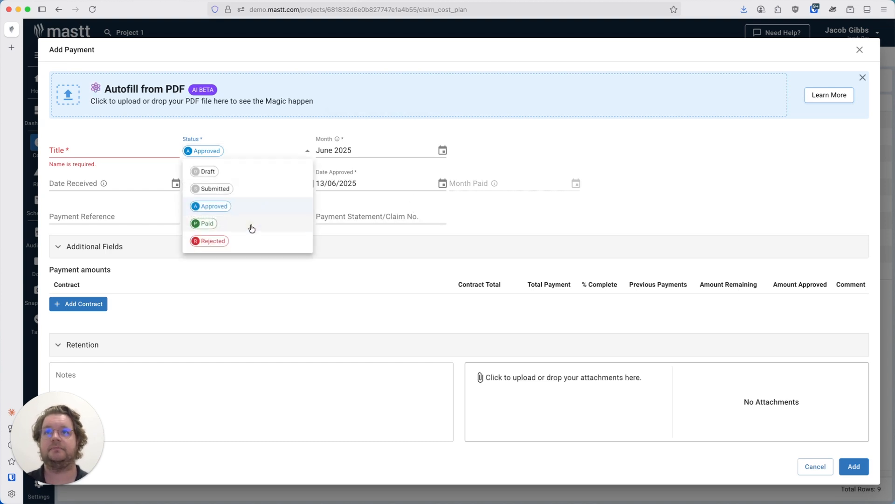
{"action": "left_click", "coordinate": [252, 223]}
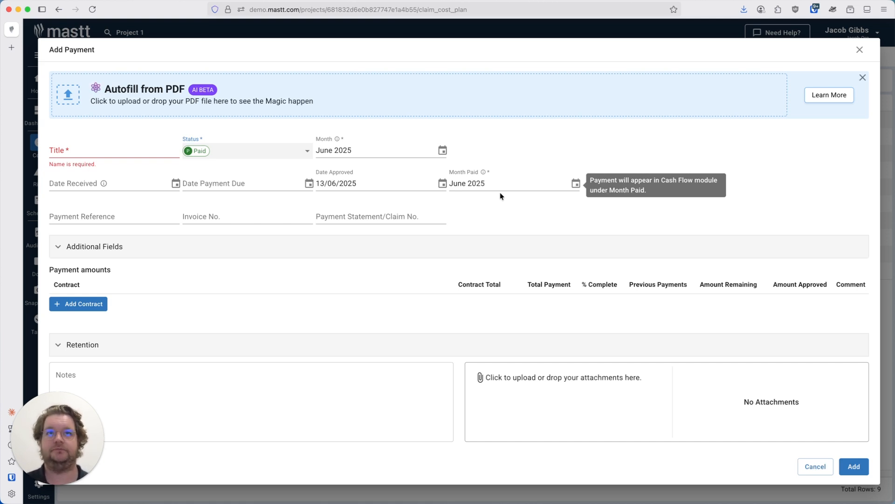
{"action": "left_click", "coordinate": [76, 219]}
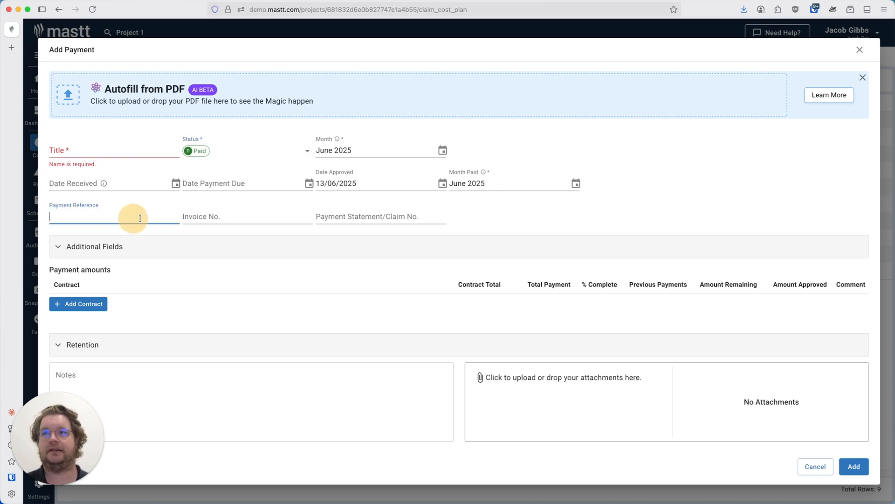
{"action": "left_click", "coordinate": [258, 210]}
{"action": "left_click", "coordinate": [337, 219]}
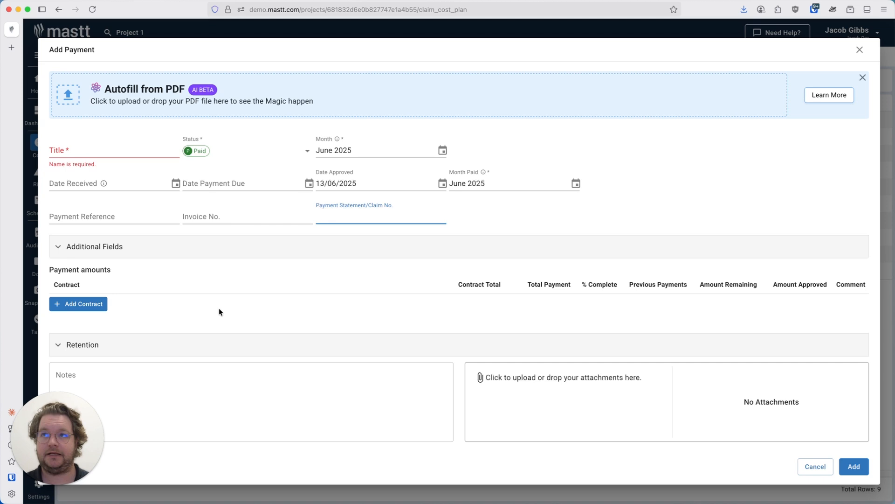
Add the Architect Contract, Engineering Services and PM Consultant Contract to the payment amounts.
{"action": "left_click", "coordinate": [75, 310]}
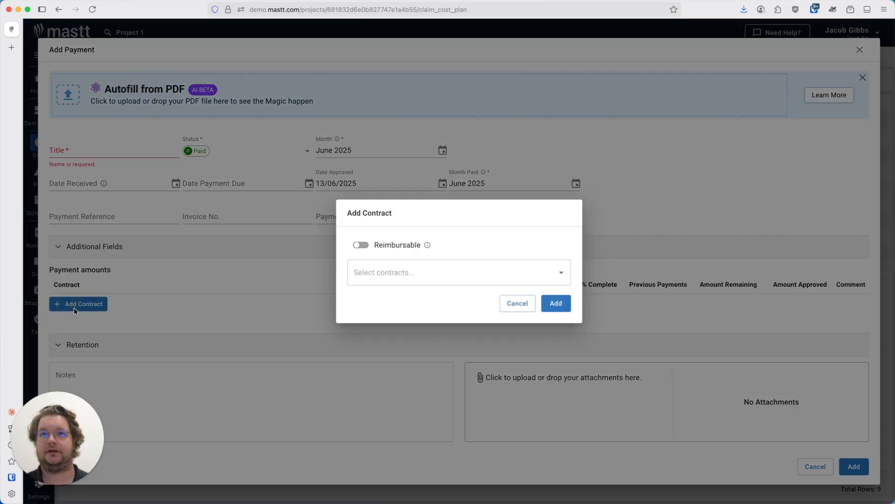
{"action": "left_click", "coordinate": [451, 270]}
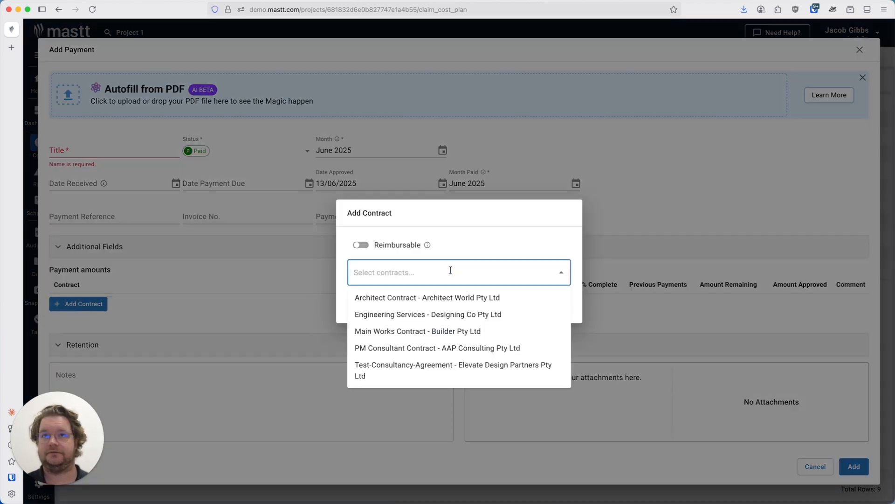
{"action": "left_click", "coordinate": [450, 297]}
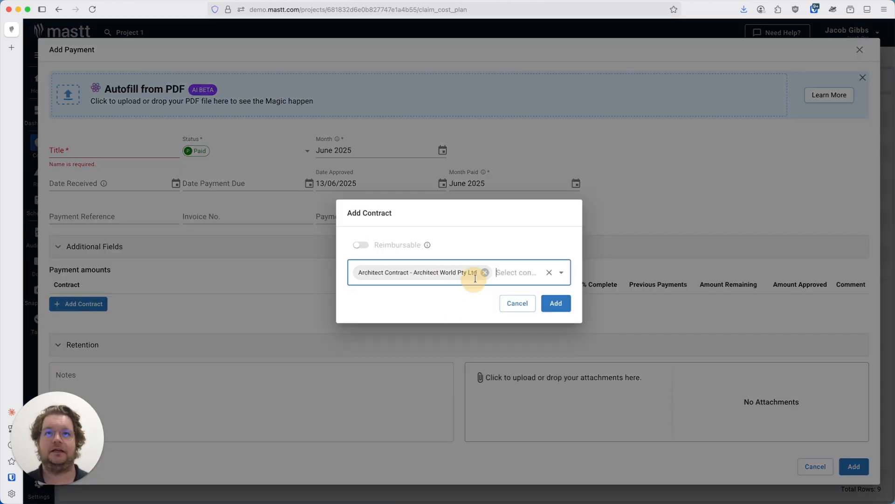
{"action": "left_click", "coordinate": [517, 280]}
{"action": "left_click", "coordinate": [483, 313]}
{"action": "left_click", "coordinate": [506, 280]}
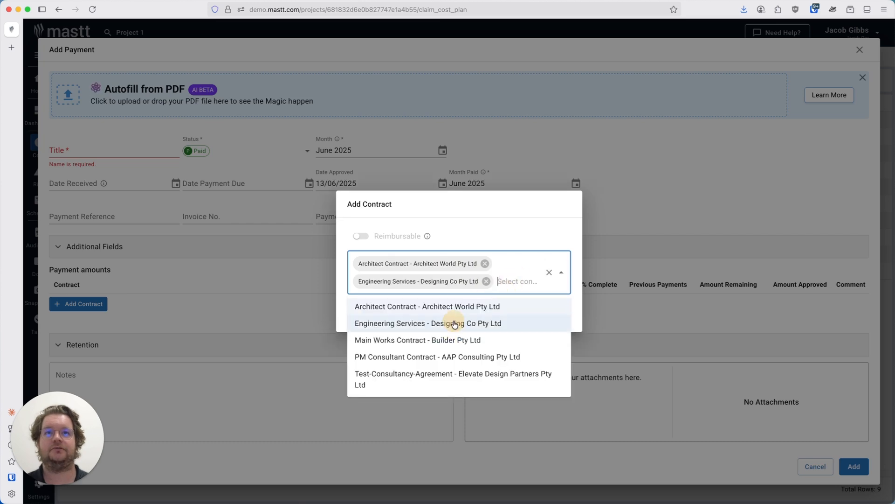
{"action": "left_click", "coordinate": [440, 355]}
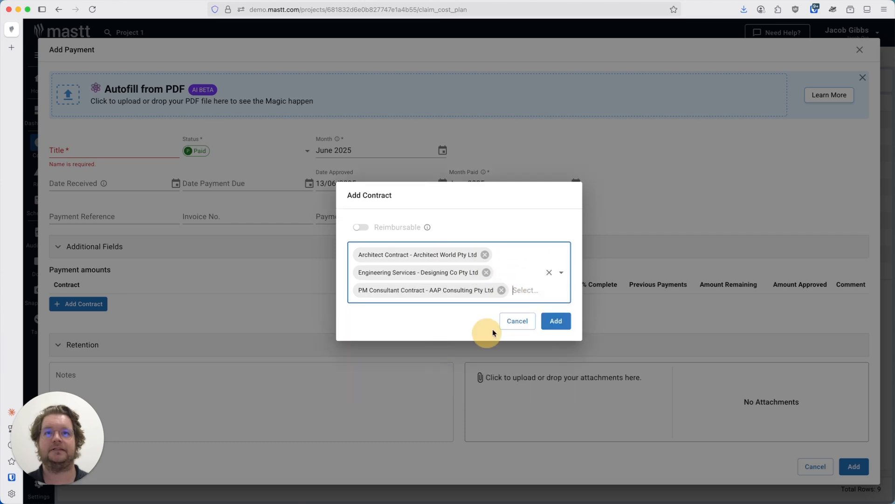
{"action": "left_click", "coordinate": [556, 321]}
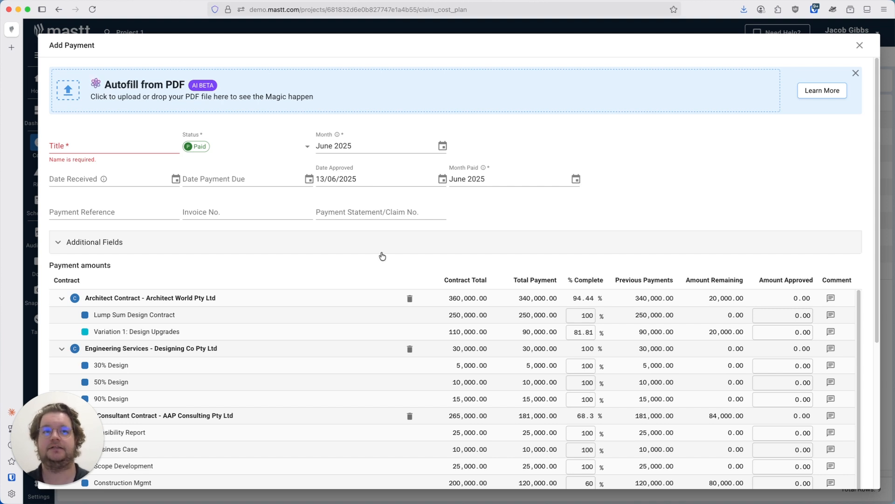
Set the % complete of Variation 1: Design Upgrades in the Architect Contract to 100.
{"action": "scroll", "coordinate": [381, 256], "scroll_direction": "down", "scroll_amount": 3}
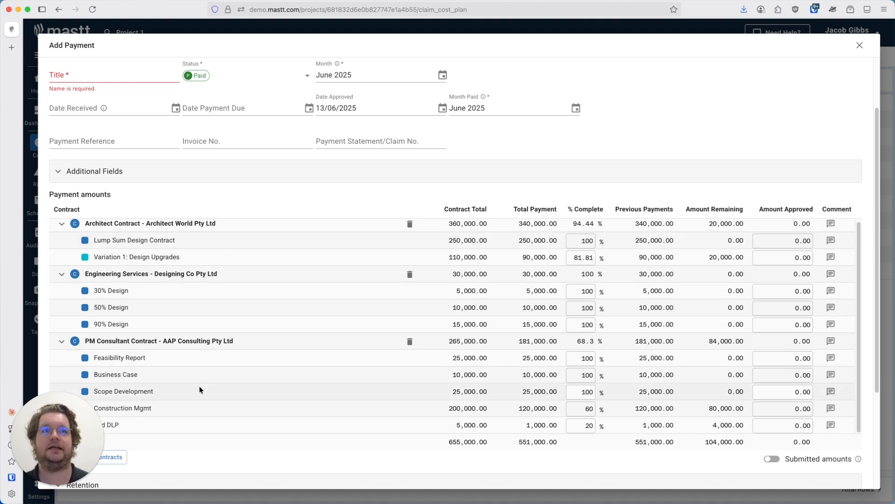
{"action": "scroll", "coordinate": [134, 423], "scroll_direction": "up", "scroll_amount": 1}
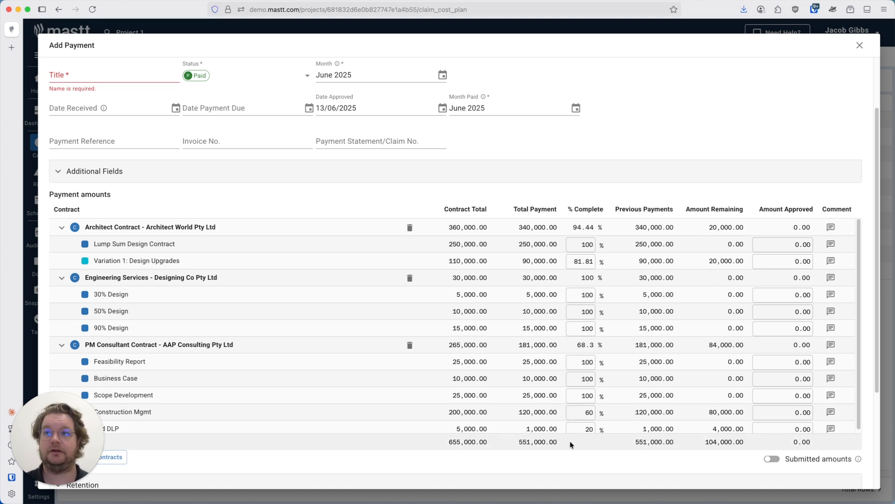
{"action": "left_click", "coordinate": [583, 262]}
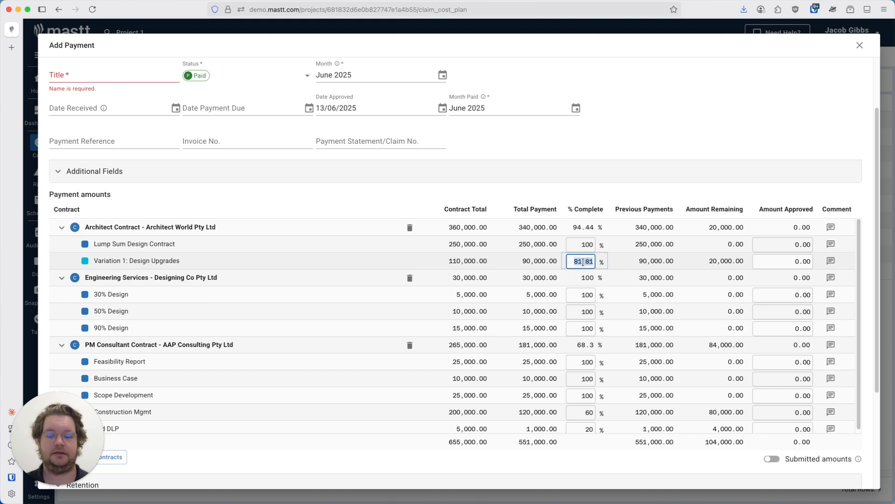
{"action": "type", "text": "100"}
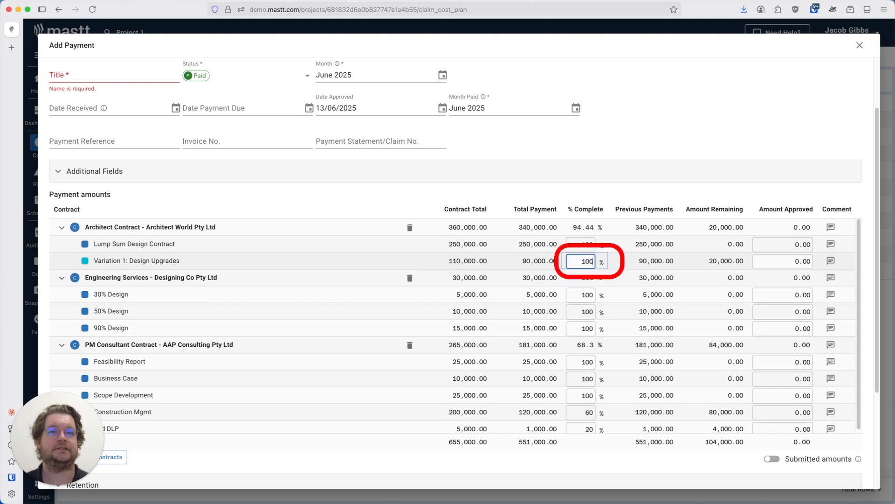
{"action": "left_click", "coordinate": [699, 97]}
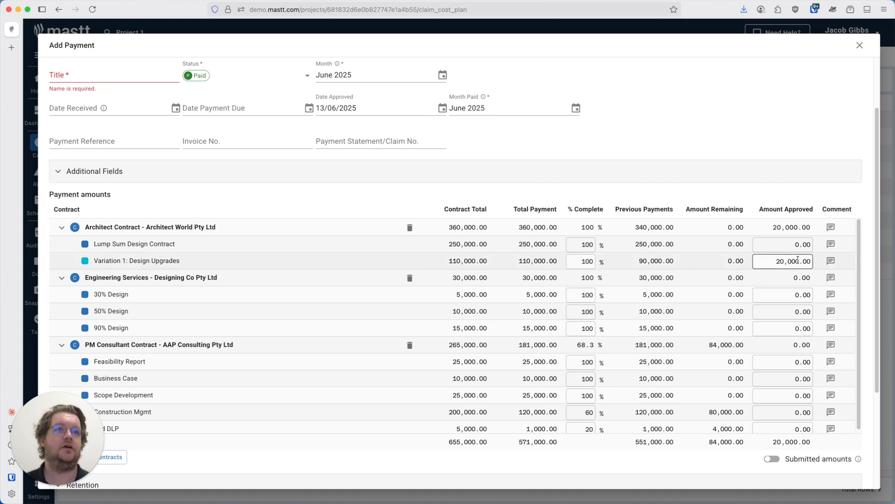
Set the approved amount for Variation 1: Design Upgrades to 19,000.
{"action": "left_click", "coordinate": [784, 265]}
{"action": "type", "text": "19000"}
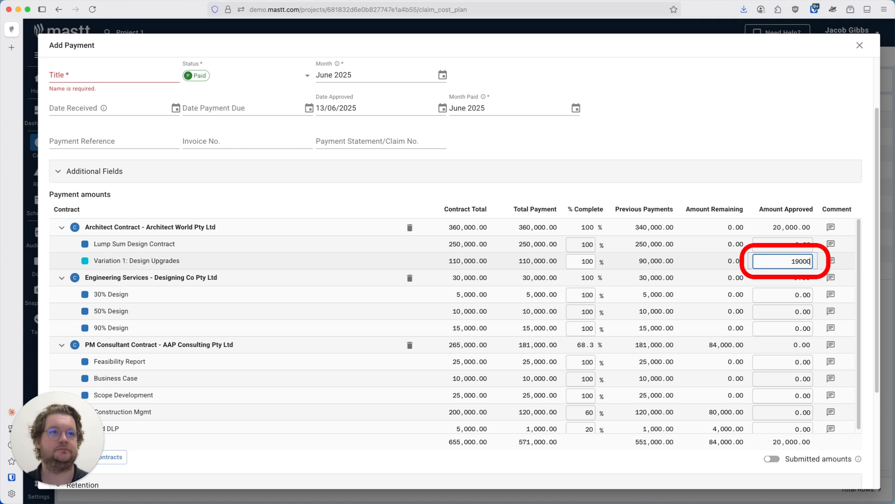
{"action": "left_click", "coordinate": [776, 125]}
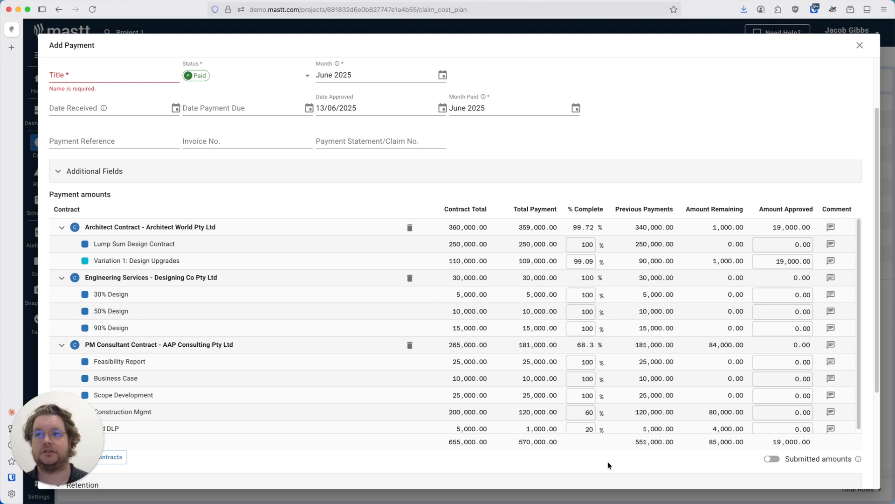
Enable submitted amounts and enter 20,000 as the submitted amount for Variation 1: Design Upgrades.
{"action": "left_click", "coordinate": [771, 459]}
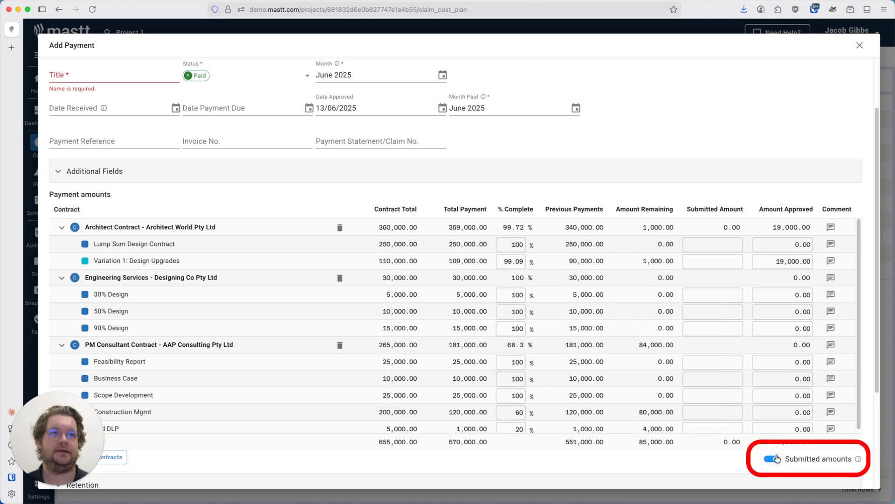
{"action": "left_click", "coordinate": [714, 260]}
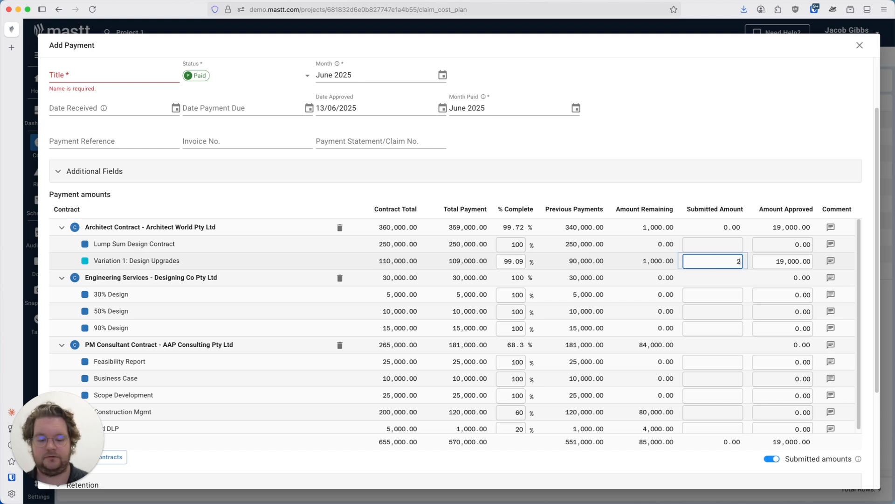
{"action": "type", "text": "20,00"}
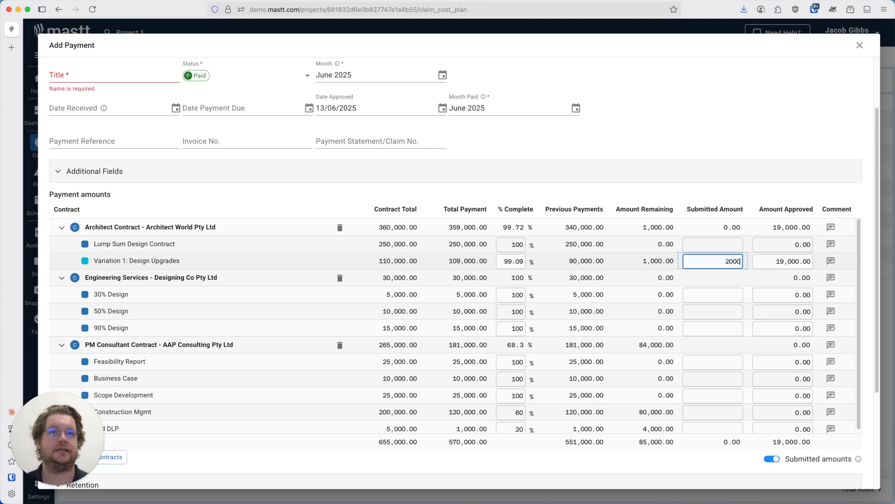
{"action": "type", "text": "0"}
{"action": "left_click", "coordinate": [766, 116]}
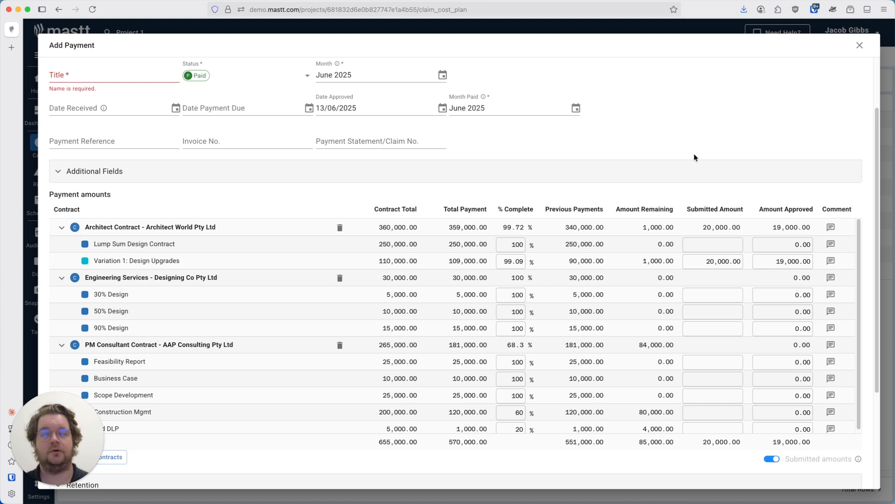
View the variance comment form for Variation 1: Design Upgrades, and remove the Engineering Services and PM Consultant contracts from the payment.
{"action": "left_click", "coordinate": [832, 262]}
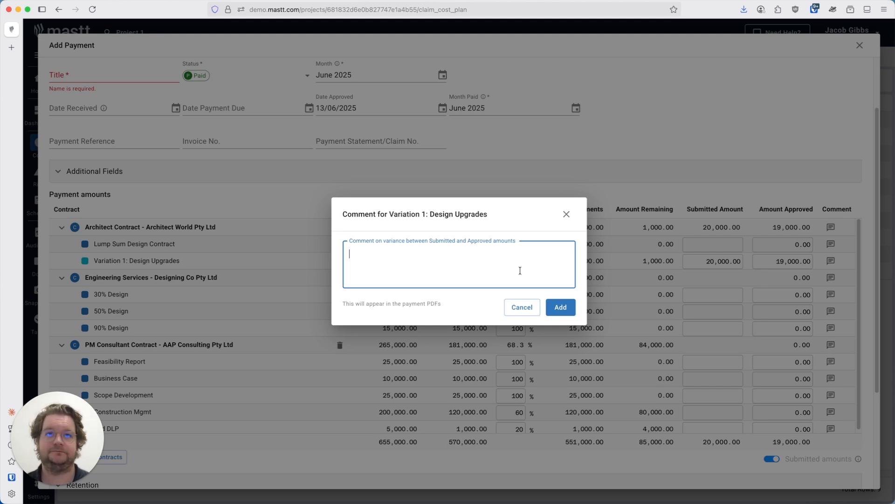
{"action": "left_click", "coordinate": [522, 310]}
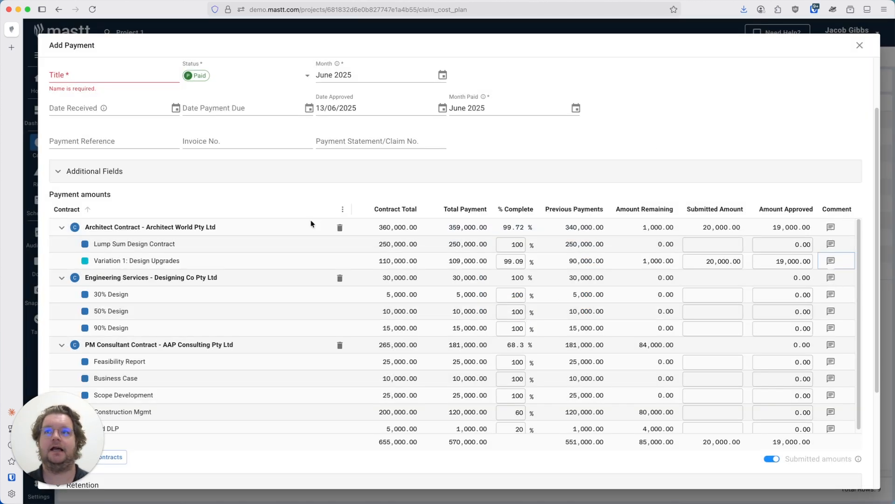
{"action": "left_click", "coordinate": [340, 278]}
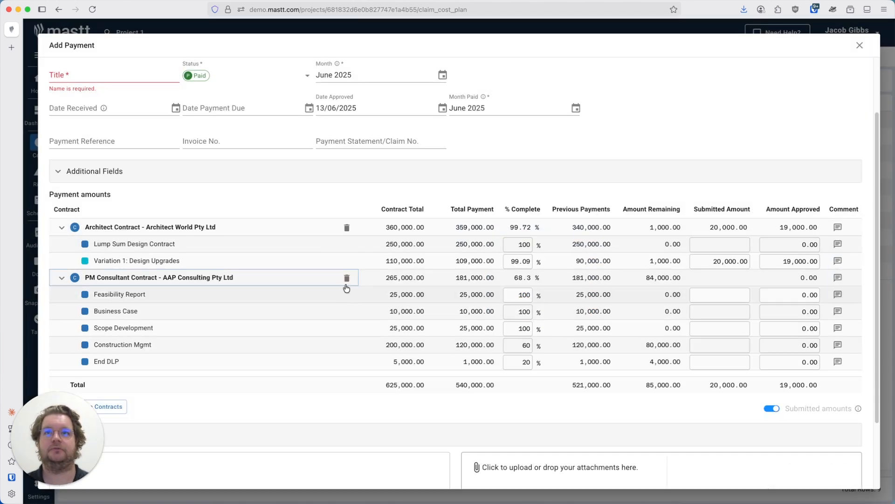
{"action": "left_click", "coordinate": [341, 278]}
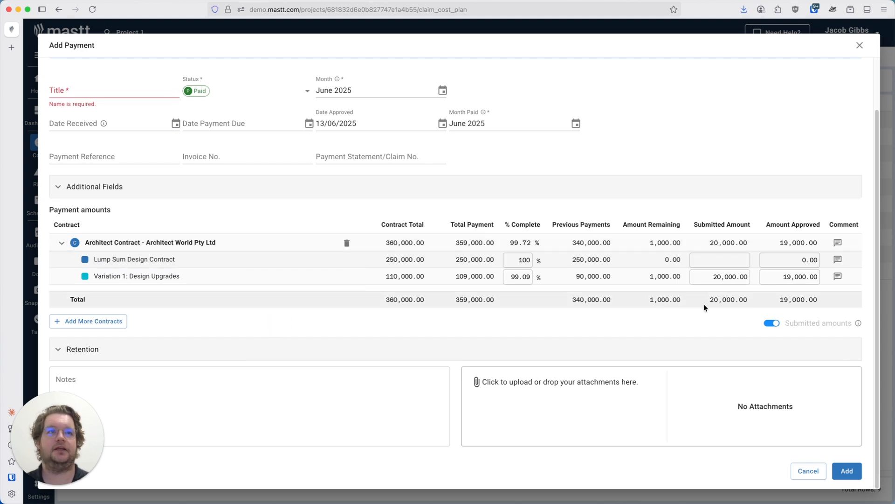
Try to set the retention for this payment to 10%.
{"action": "left_click", "coordinate": [194, 349]}
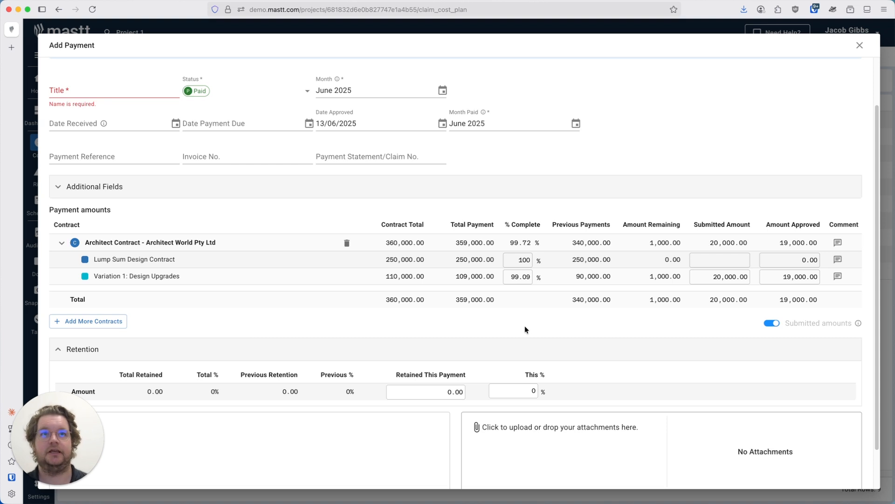
{"action": "left_click", "coordinate": [532, 391]}
{"action": "type", "text": "10"}
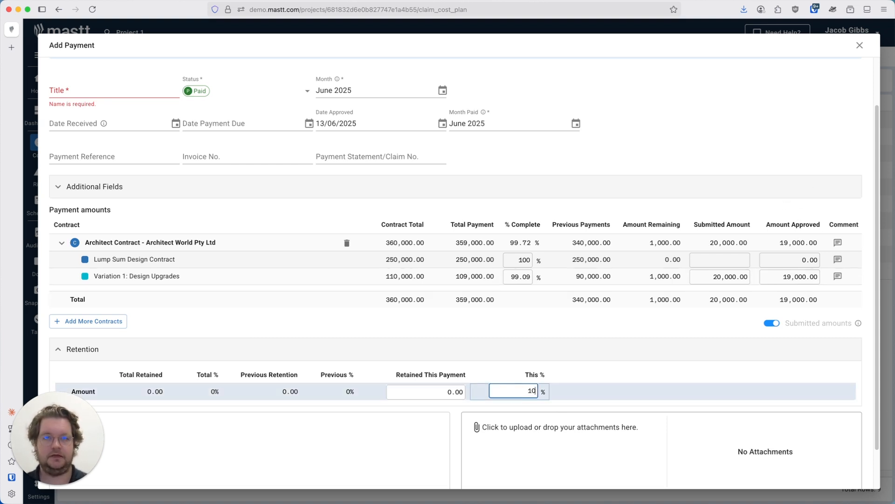
{"action": "left_click", "coordinate": [559, 325]}
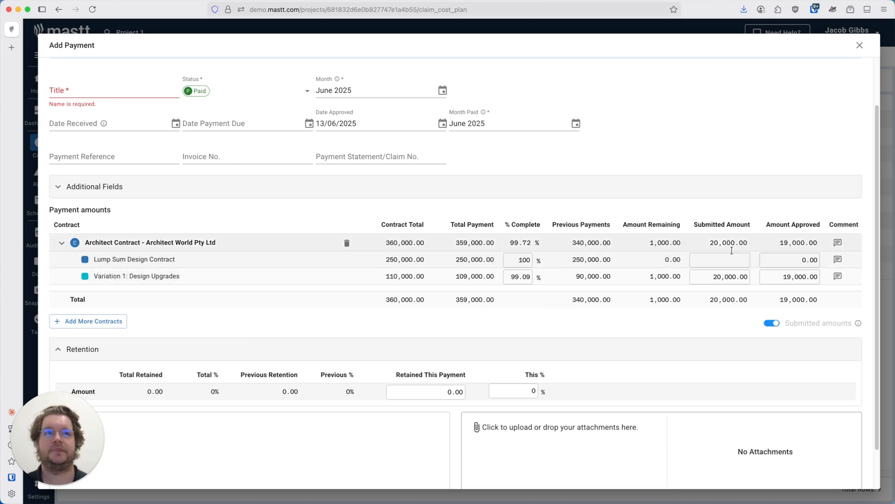
Set the amount retained this payment to 1,900 in the retention section.
{"action": "left_click", "coordinate": [441, 394]}
{"action": "type", "text": "1900"}
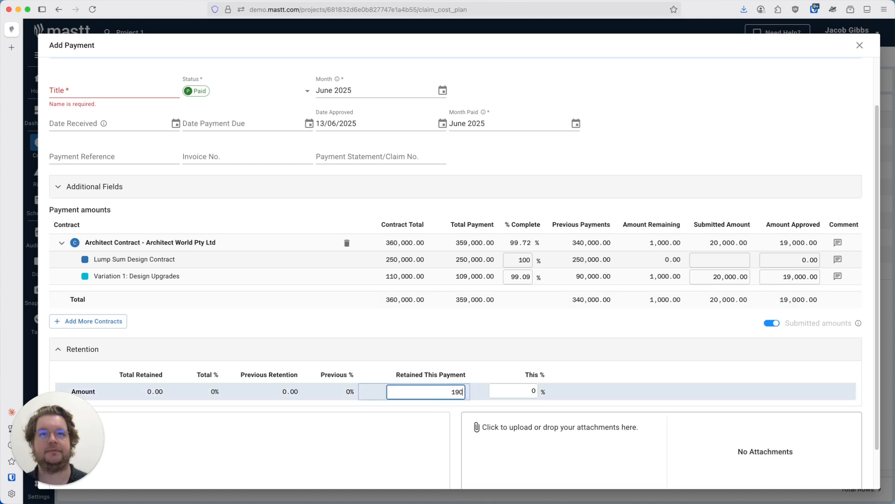
{"action": "left_click", "coordinate": [591, 329]}
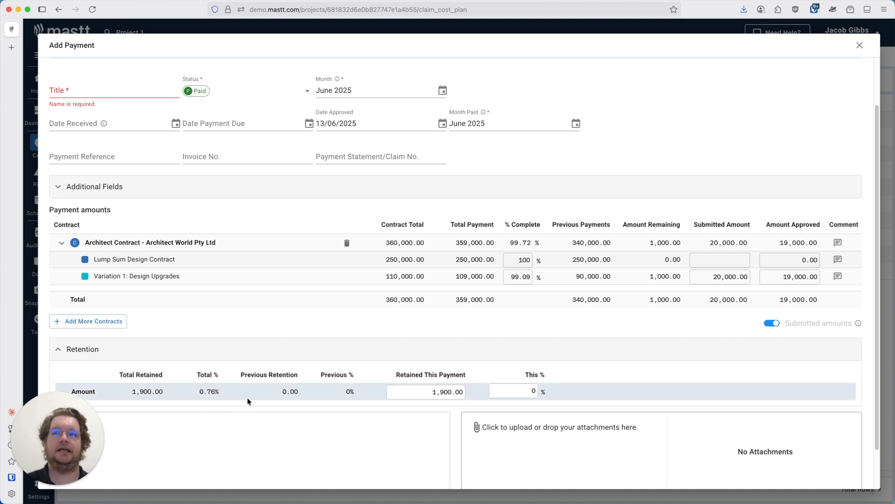
Look over the notes and attachments areas of the new payment form, and discard the unsaved payment.
{"action": "scroll", "coordinate": [247, 398], "scroll_direction": "down", "scroll_amount": 2}
{"action": "left_click", "coordinate": [216, 393]}
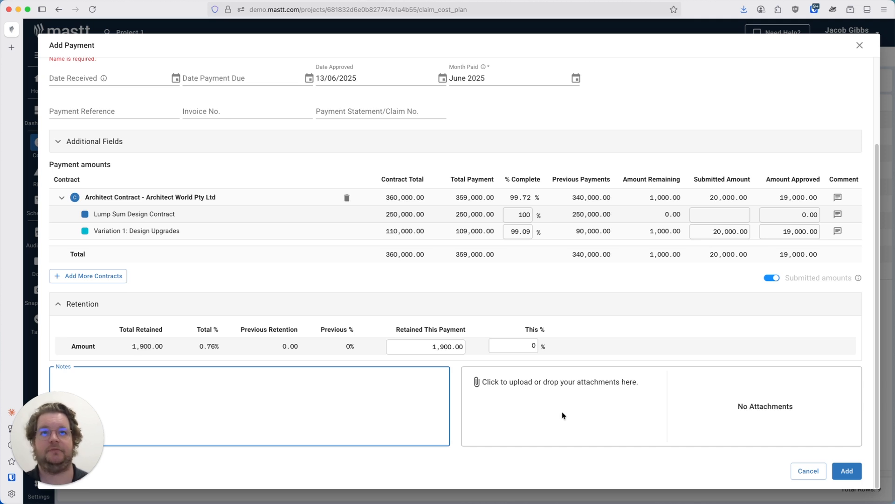
{"action": "scroll", "coordinate": [420, 337], "scroll_direction": "up", "scroll_amount": 3}
{"action": "scroll", "coordinate": [420, 338], "scroll_direction": "down", "scroll_amount": 3}
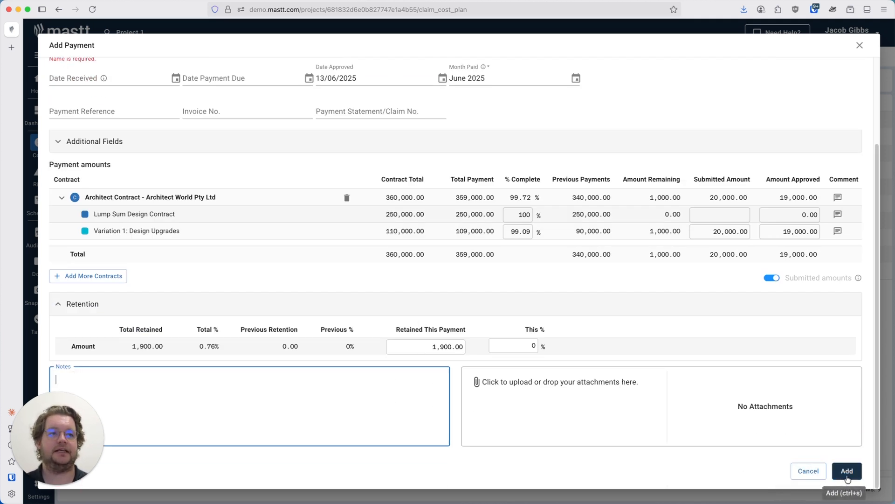
{"action": "left_click", "coordinate": [794, 475]}
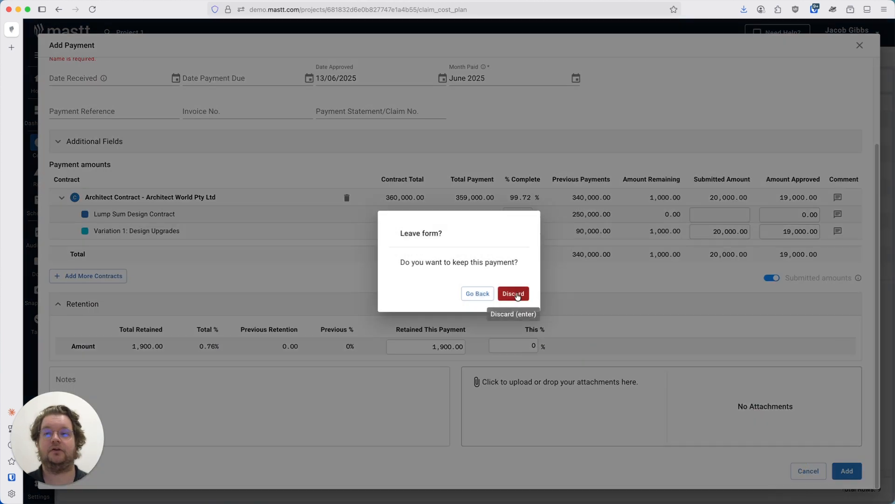
{"action": "left_click", "coordinate": [515, 293]}
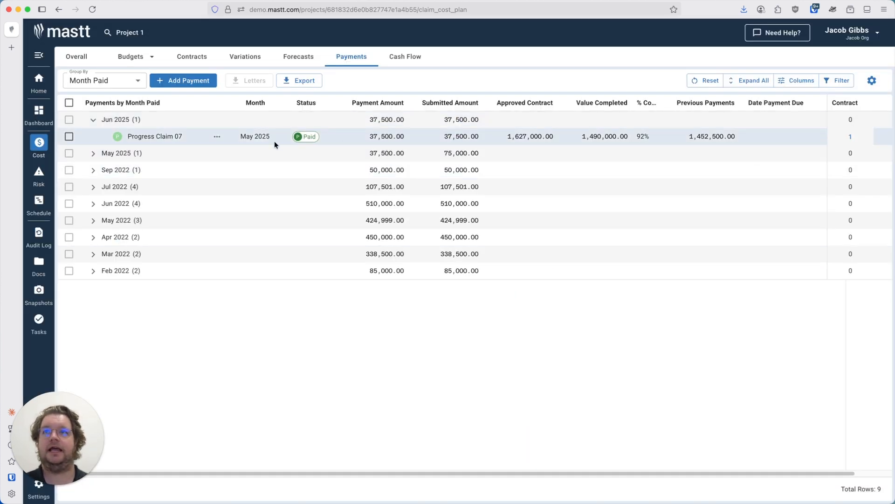
{"action": "left_click", "coordinate": [217, 138]}
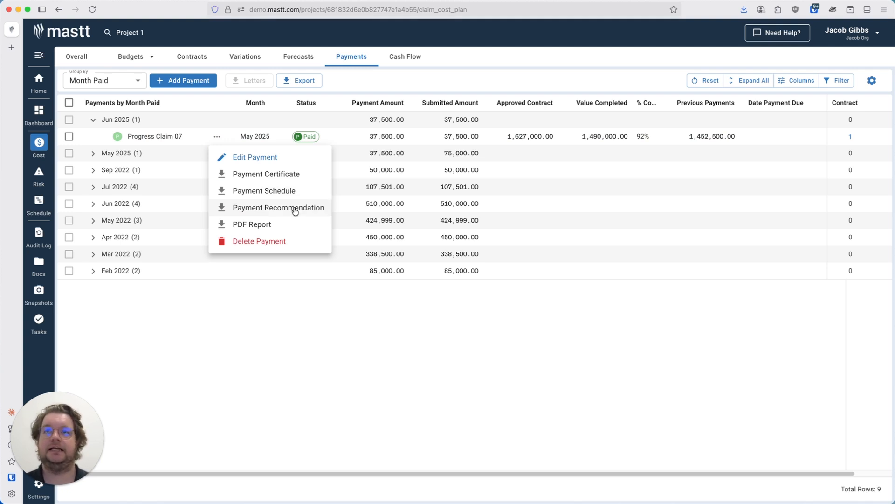
{"action": "left_click", "coordinate": [304, 181]}
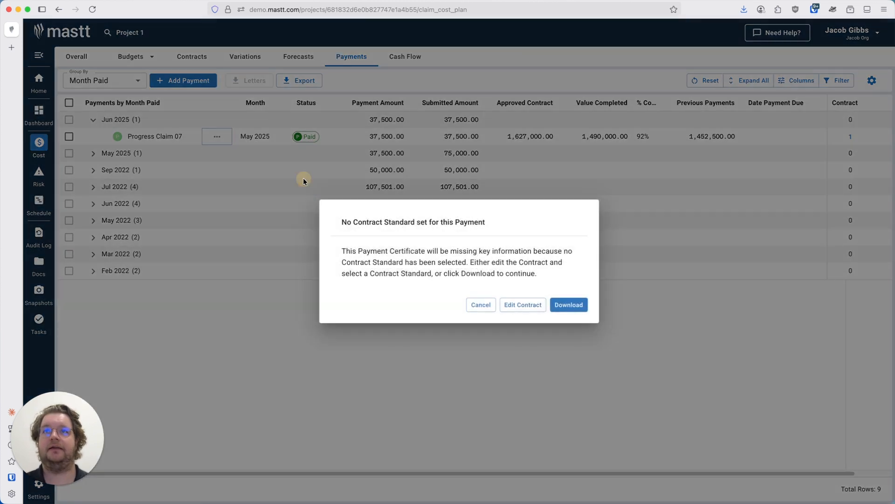
{"action": "left_click", "coordinate": [479, 305]}
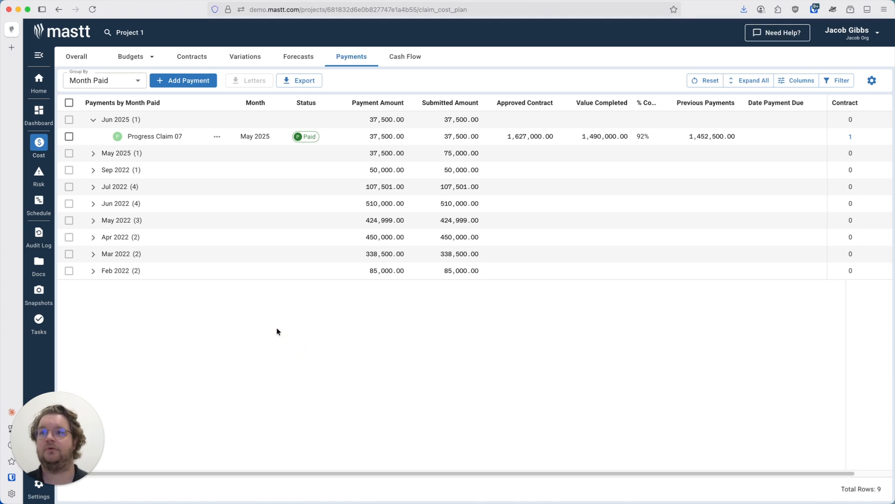
Download the payment certificate for Progress Claim 07 without a contract standard, attaching Payment Claim - May 2025 - Cert - 2025-06-13.pdf.
{"action": "left_click", "coordinate": [218, 136]}
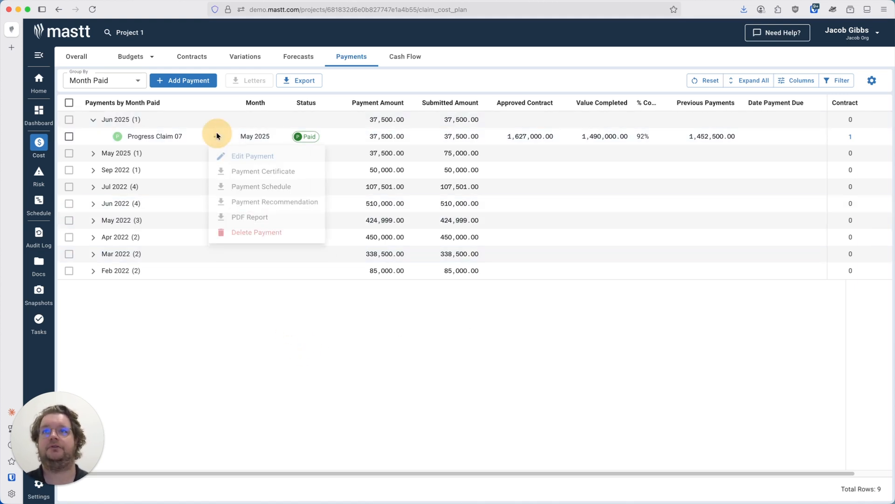
{"action": "left_click", "coordinate": [263, 174]}
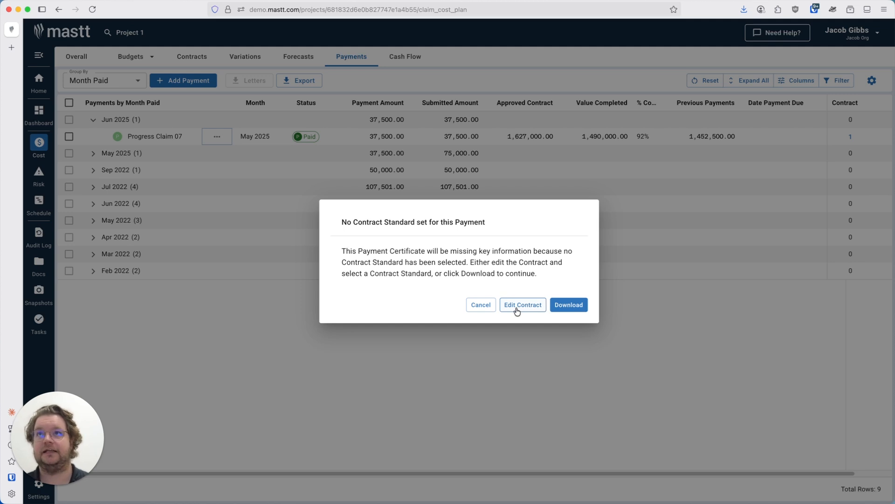
{"action": "left_click", "coordinate": [570, 306]}
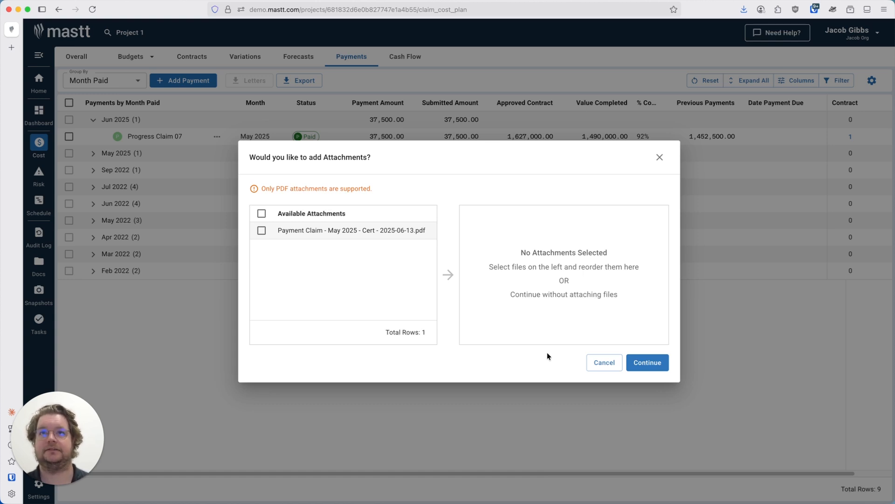
{"action": "left_click", "coordinate": [262, 231]}
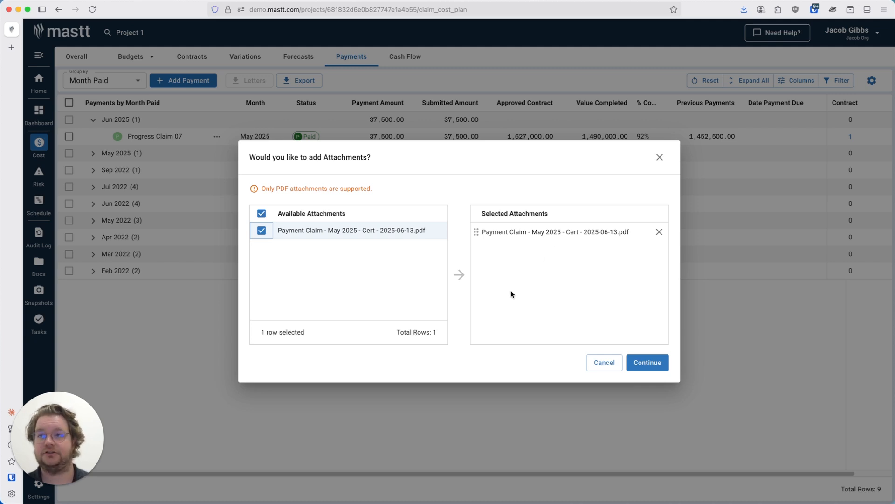
{"action": "left_click", "coordinate": [656, 364]}
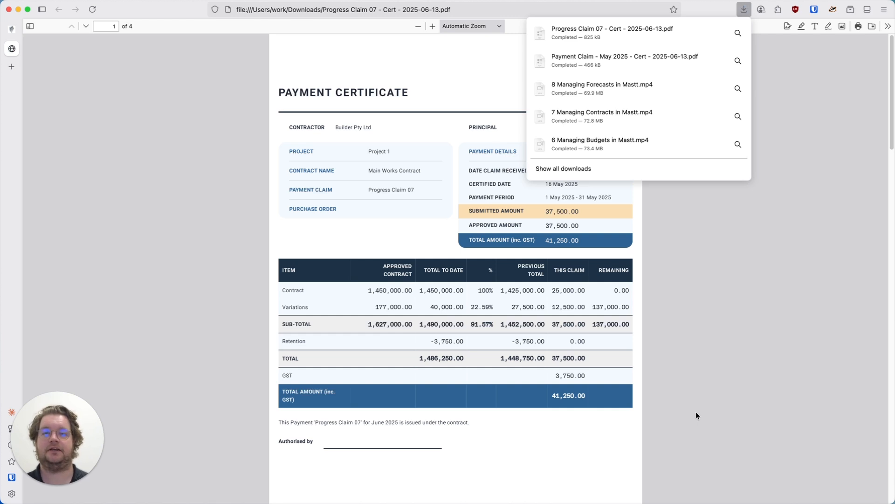
Examine the downloaded Progress Claim 07 certificate, including its payment report page and the attached May 2025 certificate.
{"action": "left_click", "coordinate": [695, 412]}
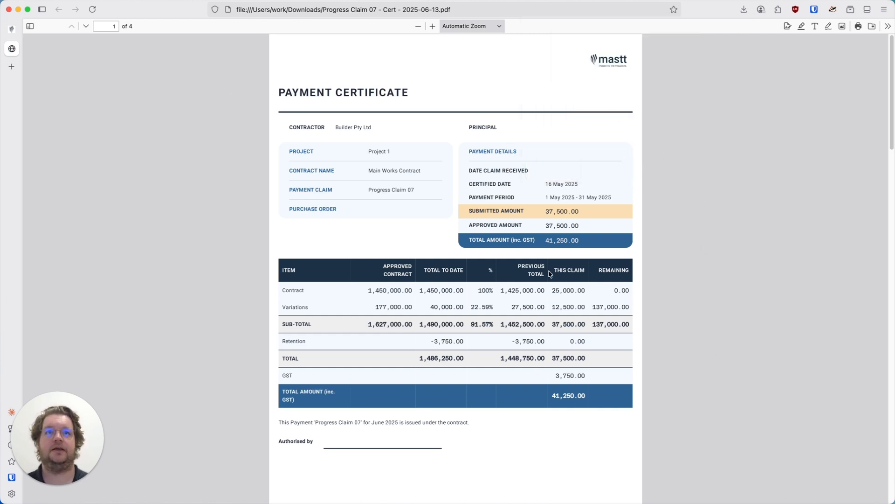
{"action": "scroll", "coordinate": [490, 219], "scroll_direction": "down", "scroll_amount": 3}
{"action": "scroll", "coordinate": [489, 218], "scroll_direction": "down", "scroll_amount": 6}
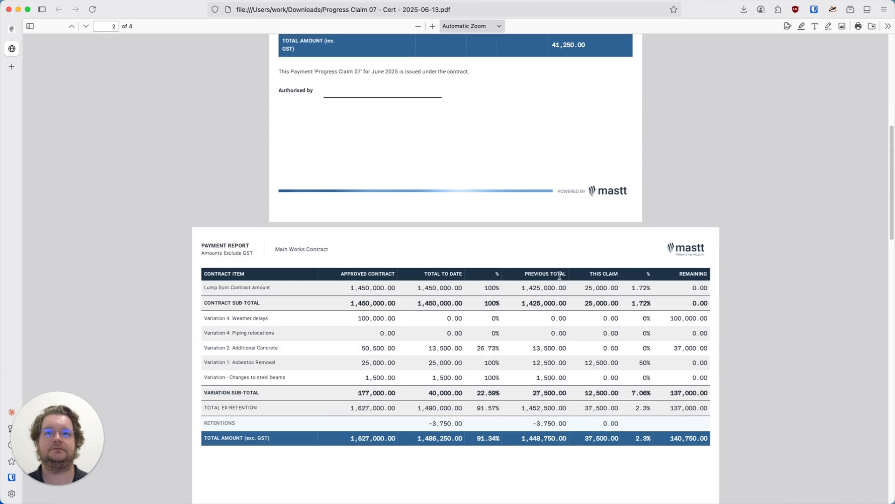
{"action": "scroll", "coordinate": [486, 319], "scroll_direction": "down", "scroll_amount": 9}
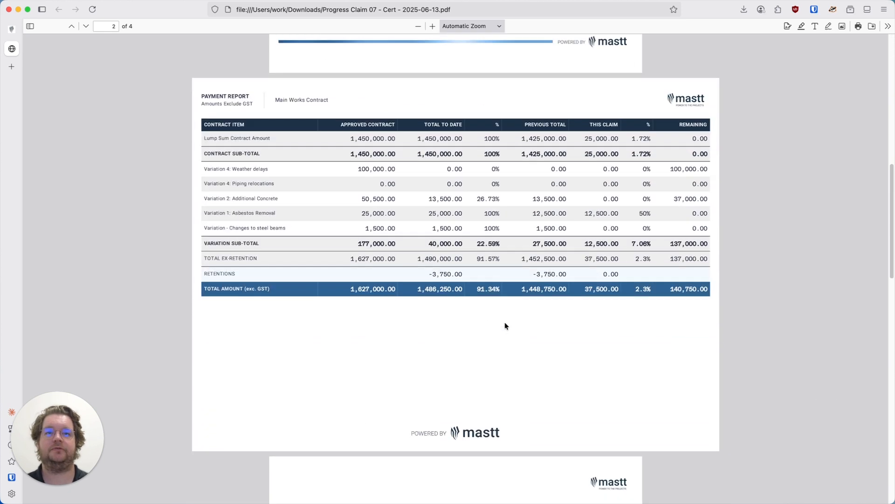
{"action": "scroll", "coordinate": [533, 332], "scroll_direction": "down", "scroll_amount": 1}
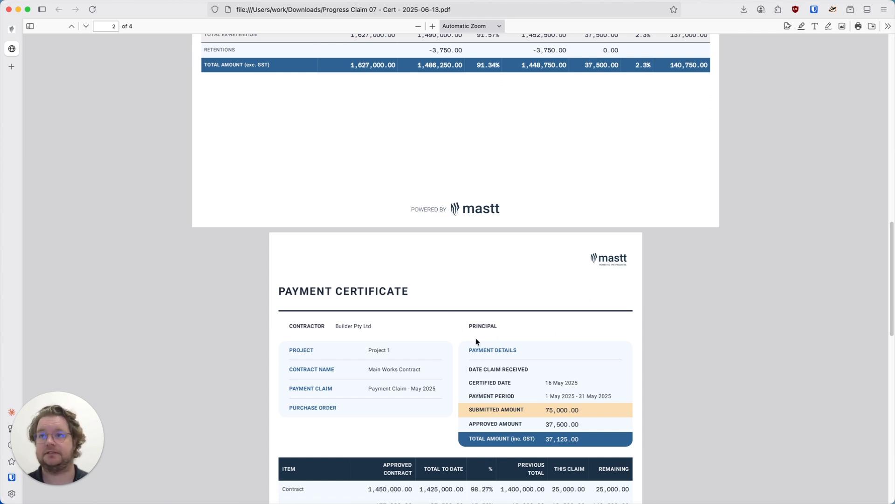
{"action": "scroll", "coordinate": [476, 341], "scroll_direction": "down", "scroll_amount": 2}
{"action": "scroll", "coordinate": [459, 335], "scroll_direction": "up", "scroll_amount": 5}
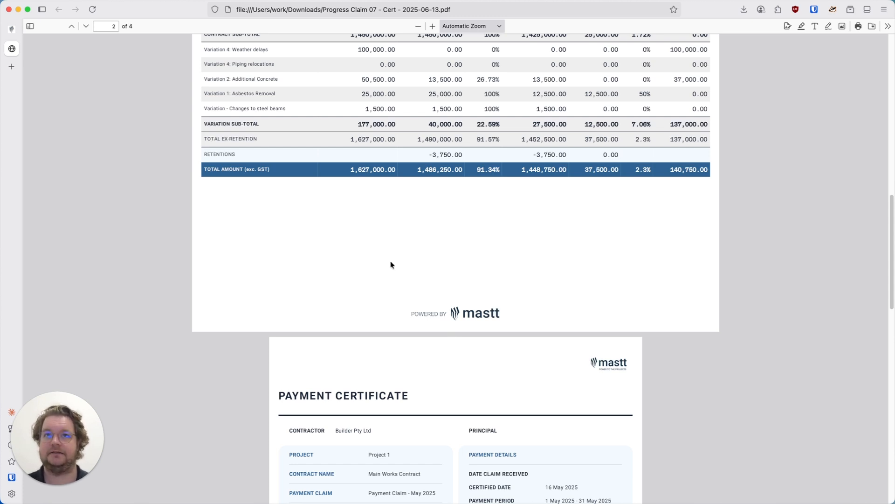
{"action": "scroll", "coordinate": [394, 259], "scroll_direction": "up", "scroll_amount": 4}
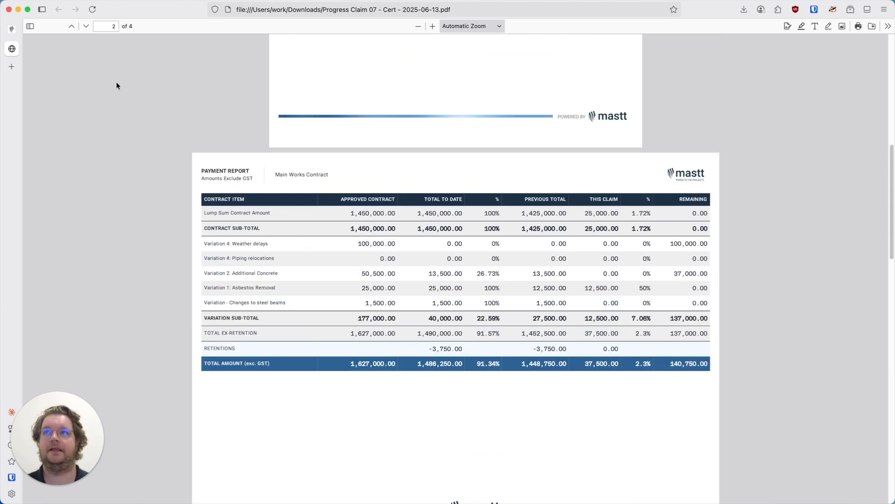
Return to the payments register and select Progress Claim 07, the May 2025 payment claim and Progress Claim 04 from their month groups.
{"action": "left_click", "coordinate": [12, 28]}
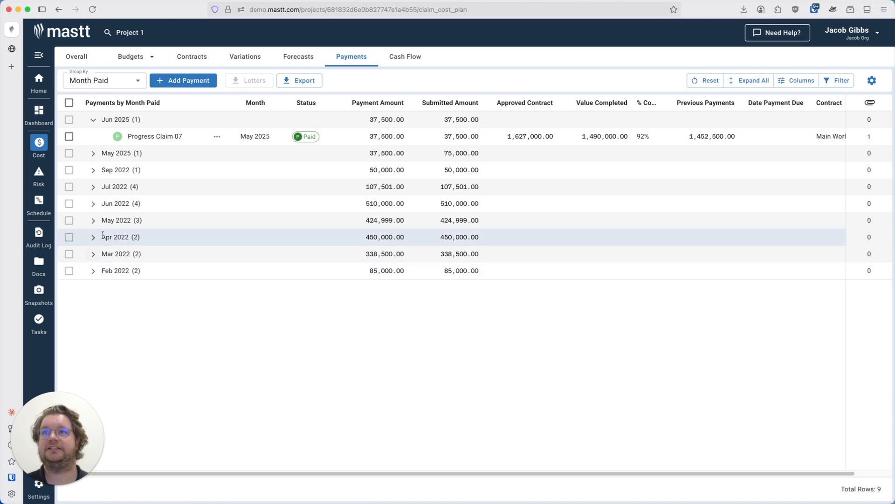
{"action": "left_click", "coordinate": [93, 170]}
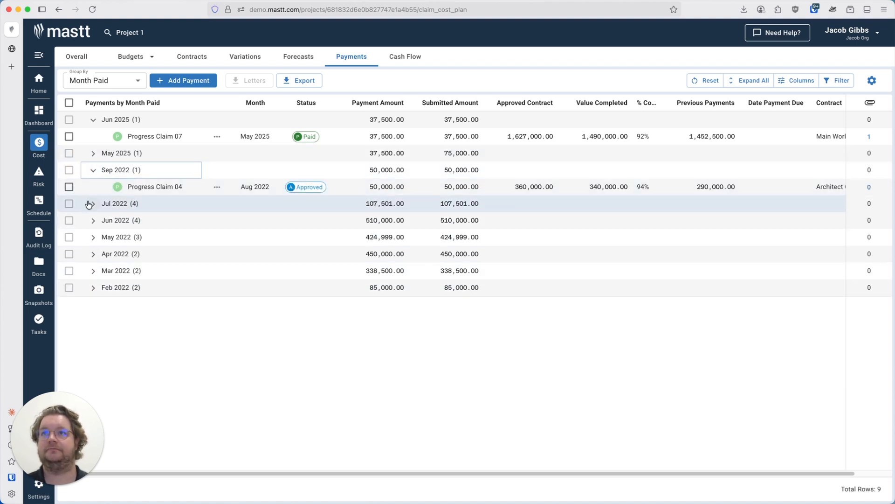
{"action": "left_click", "coordinate": [94, 153]}
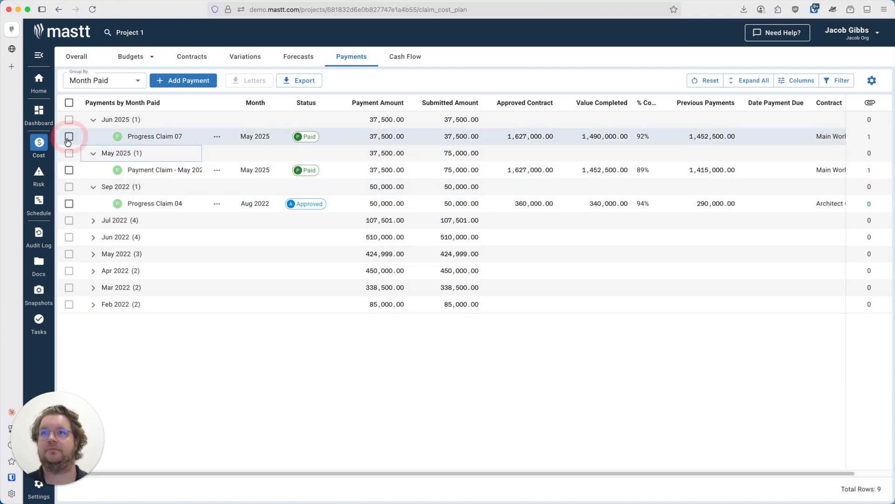
{"action": "left_click", "coordinate": [69, 170]}
{"action": "left_click", "coordinate": [69, 204]}
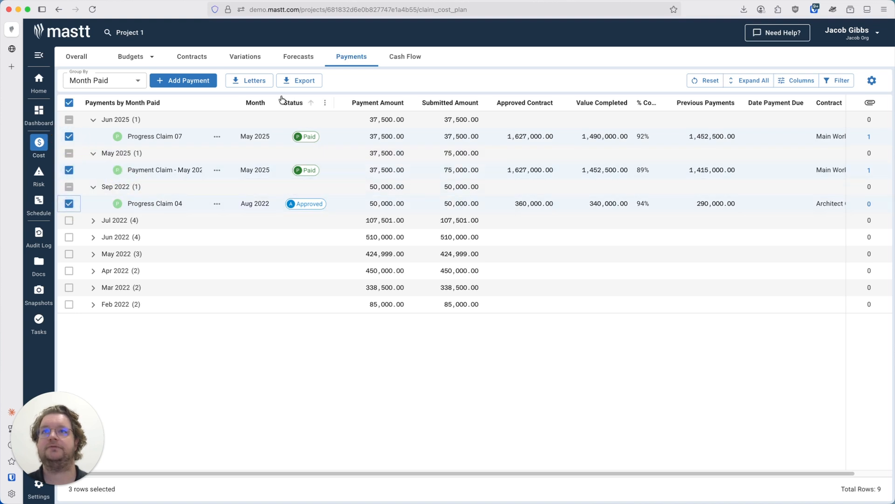
Download payment certificates for the three selected payments together, continuing without contract standards.
{"action": "left_click", "coordinate": [252, 82]}
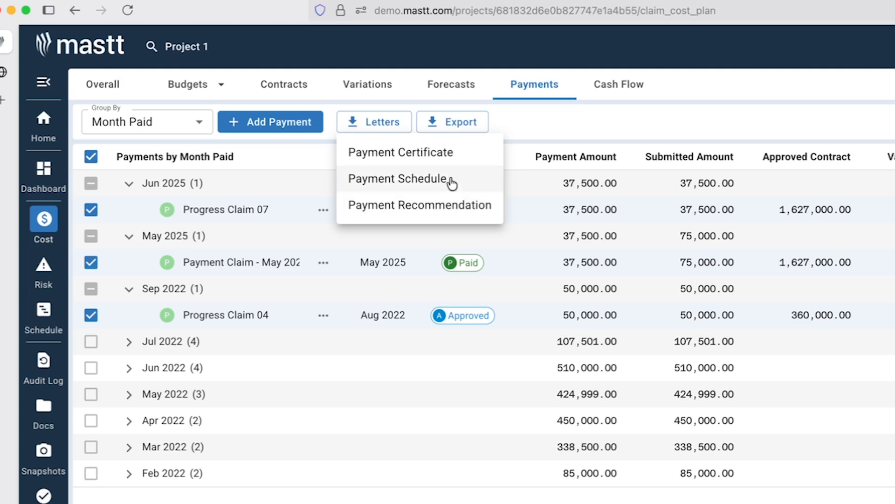
{"action": "left_click", "coordinate": [424, 155]}
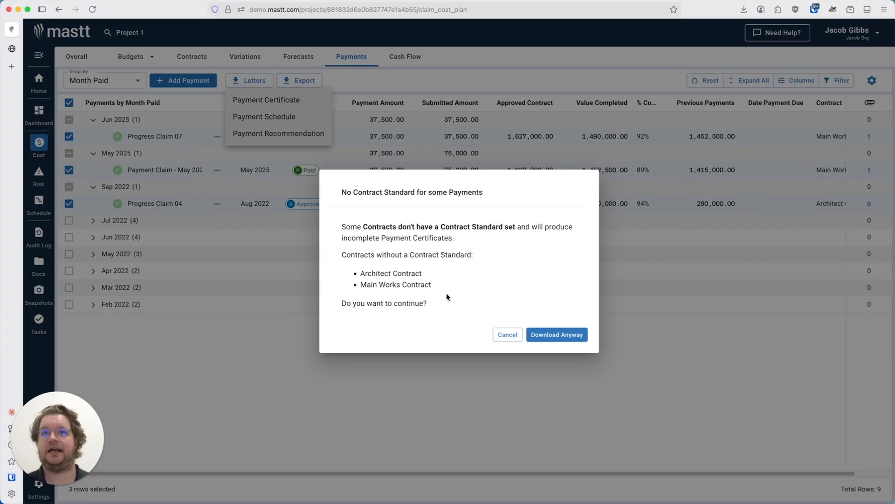
{"action": "left_click", "coordinate": [558, 336]}
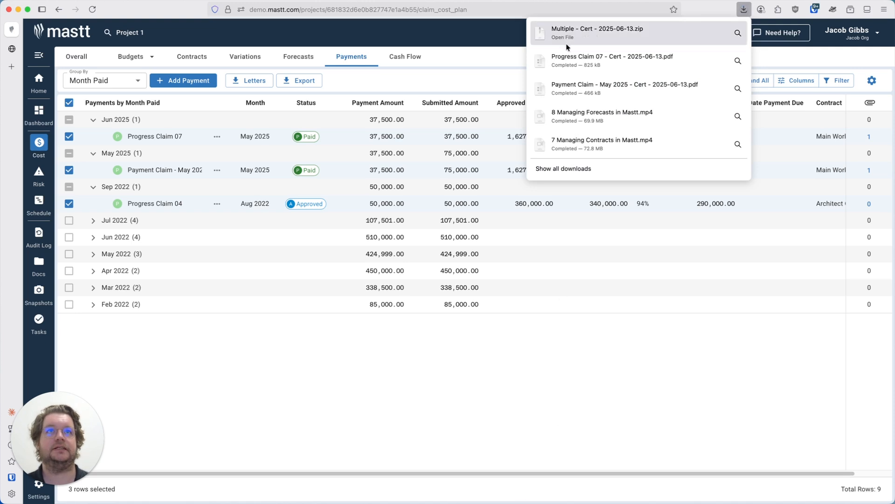
{"action": "left_click", "coordinate": [518, 387]}
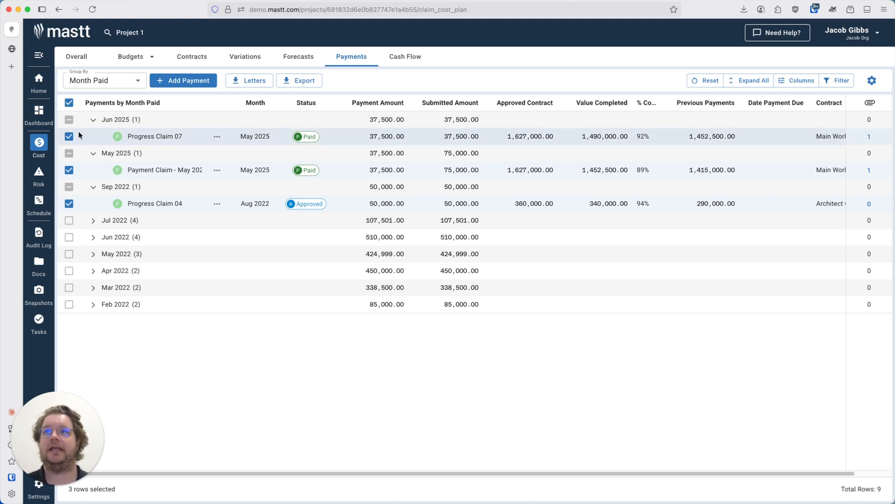
Clear the payment selection and group the register by Contract.
{"action": "left_click", "coordinate": [69, 102]}
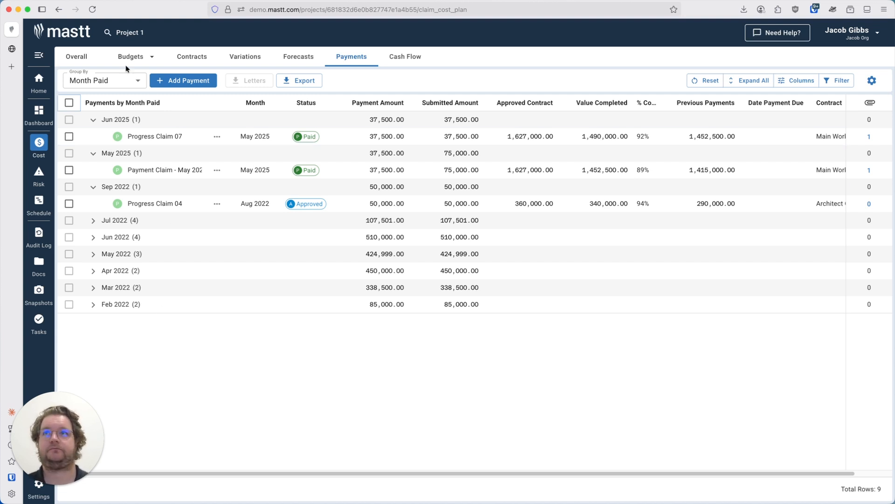
{"action": "left_click", "coordinate": [100, 80]}
{"action": "left_click", "coordinate": [107, 102]}
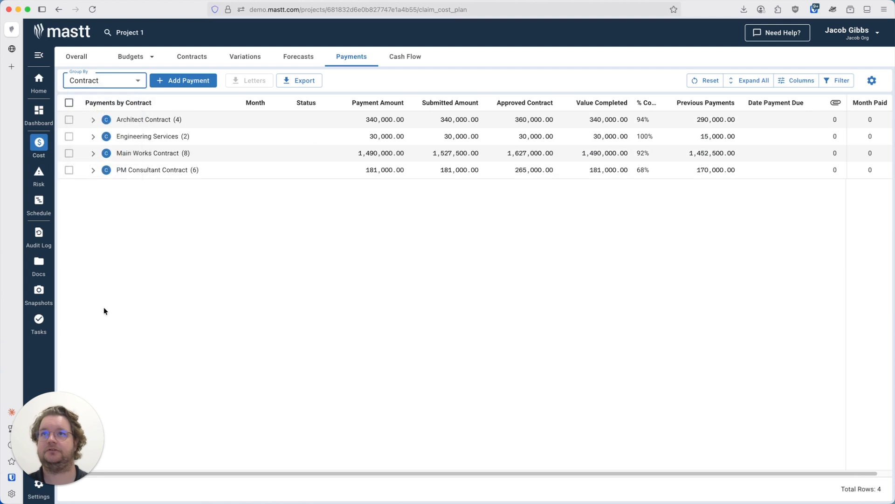
Delete Progress Claim 02 from the Architect Contract's payments.
{"action": "left_click", "coordinate": [93, 121]}
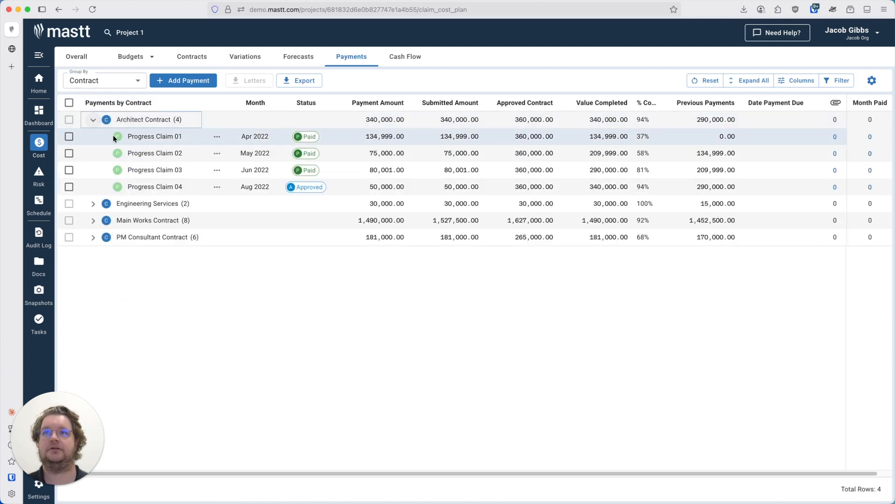
{"action": "left_click", "coordinate": [217, 153]}
{"action": "left_click", "coordinate": [255, 262]}
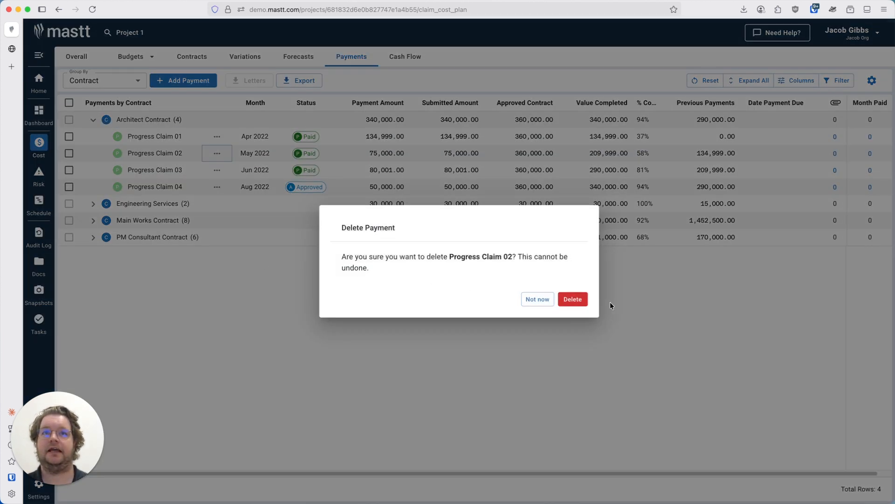
{"action": "left_click", "coordinate": [580, 301]}
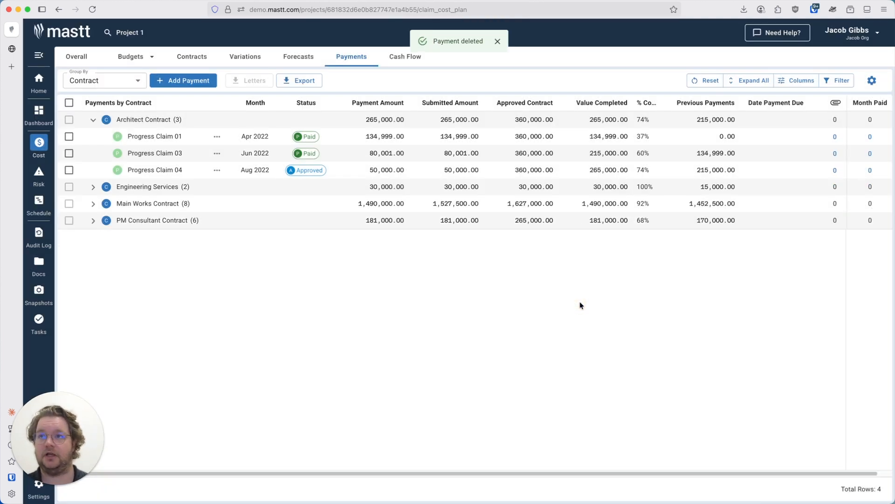